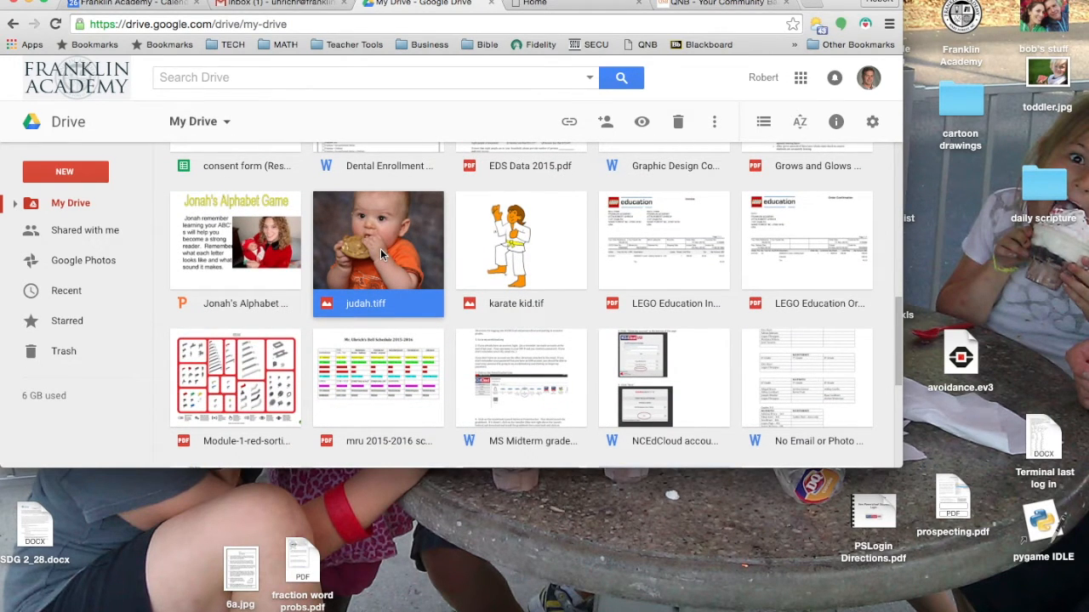
Open judah.tiff in the Drive preview and download it to the Downloads folder as judah (1), accepting the missing virus scan.
double_click(380, 248)
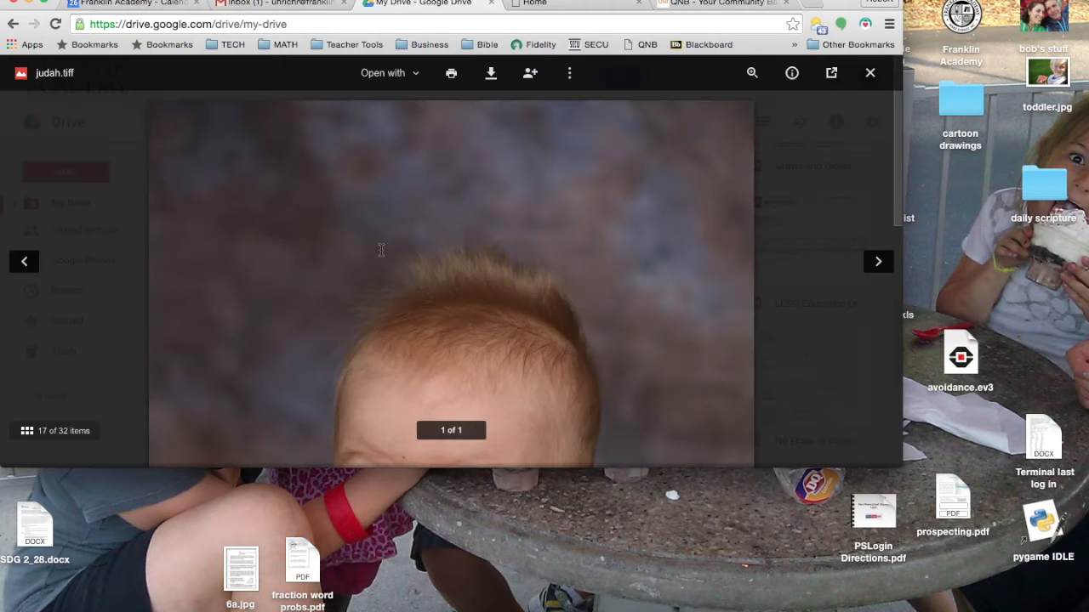
click(493, 79)
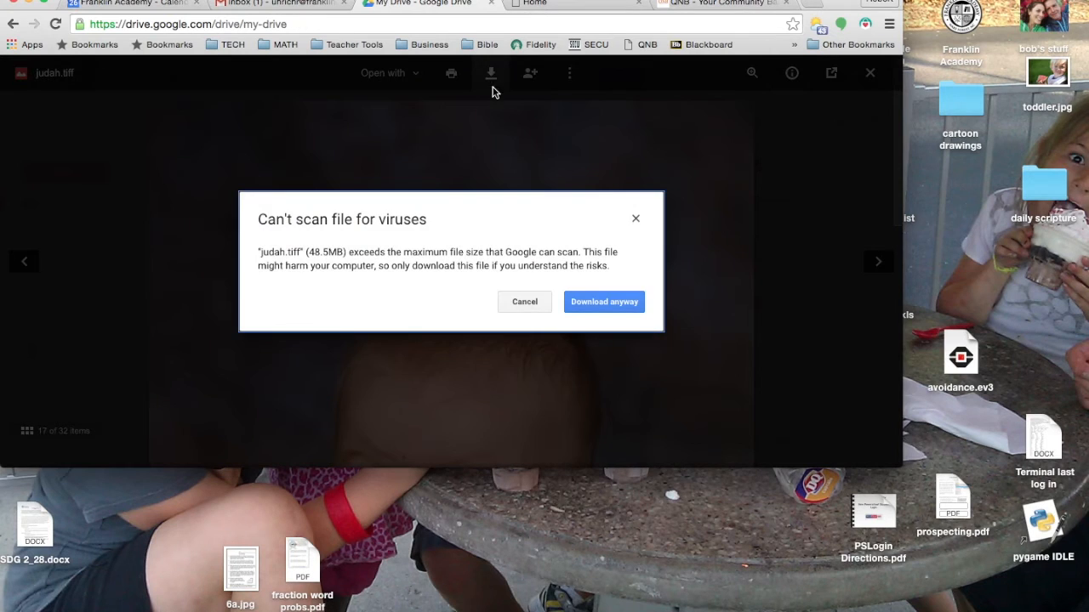
click(593, 307)
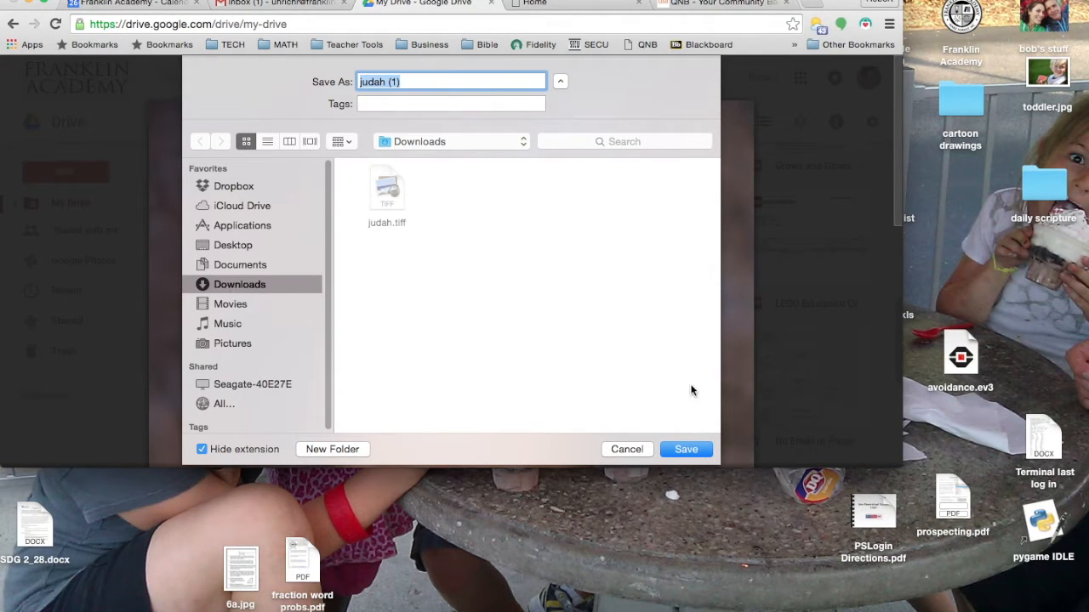
click(697, 449)
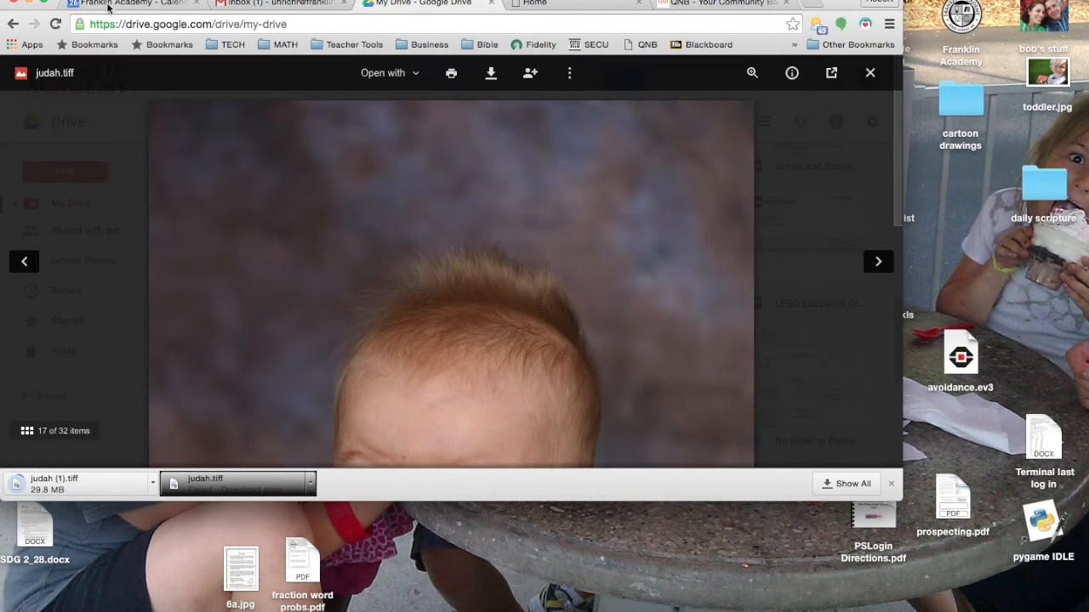
Switch to SketchBook and open judah (1).tiff from the Downloads folder.
click(32, 5)
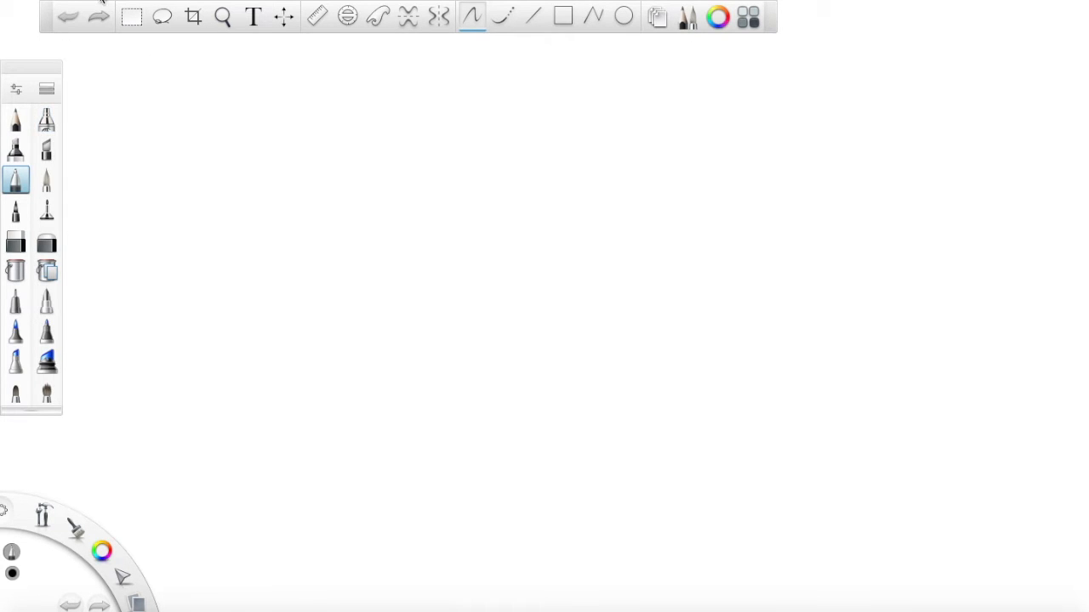
click(146, 0)
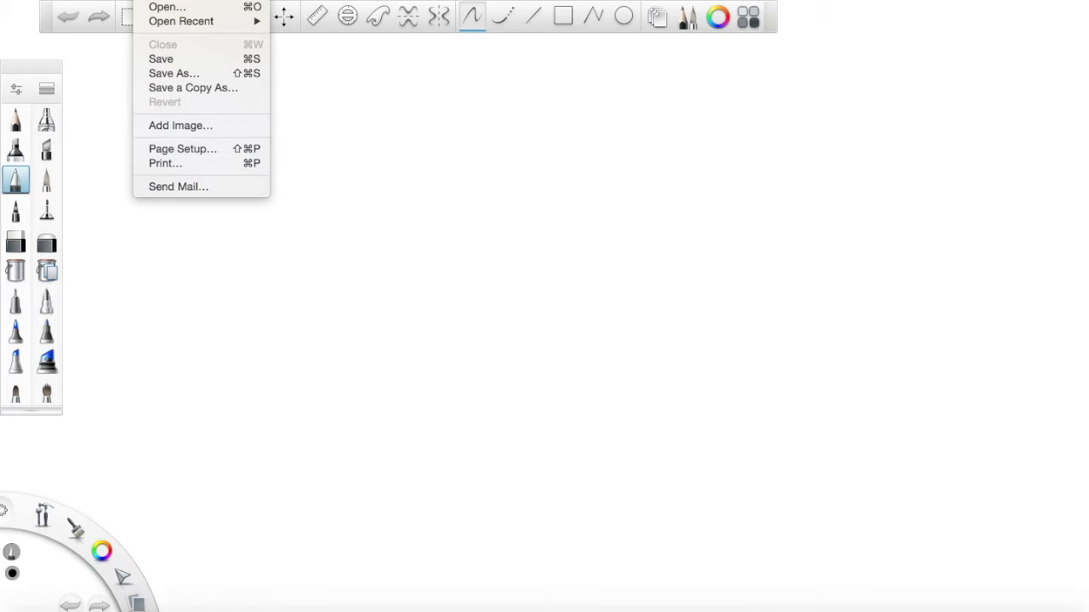
click(153, 7)
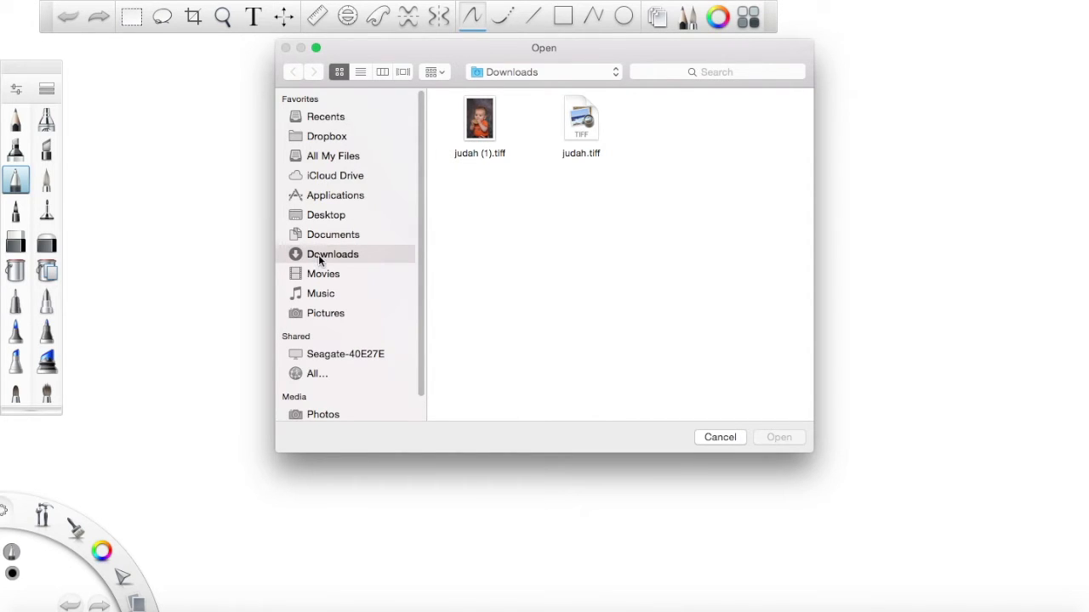
click(324, 219)
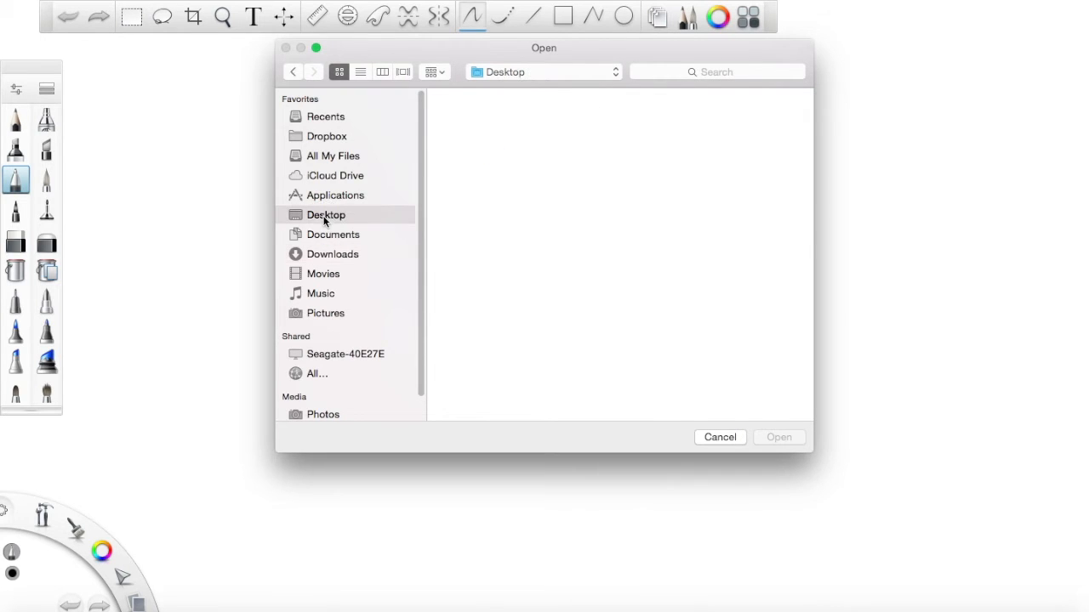
click(324, 257)
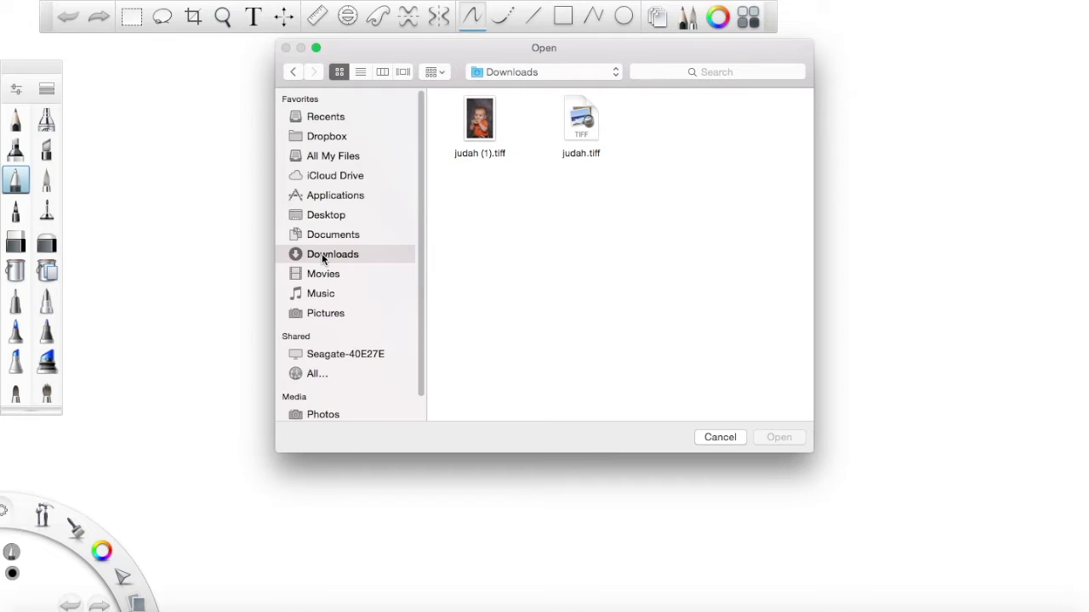
click(483, 125)
key(Return)
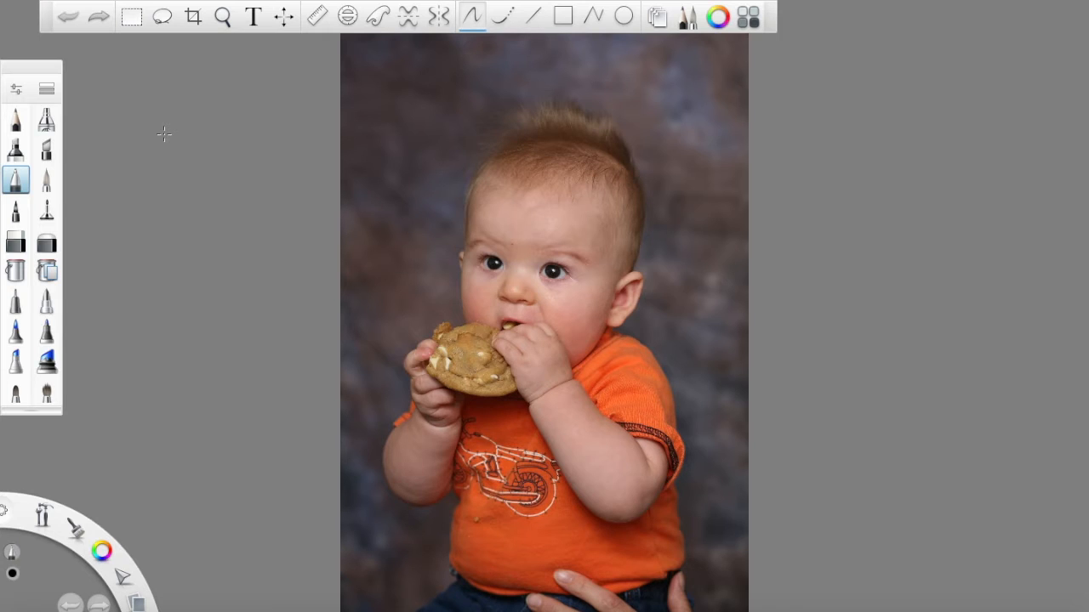
click(19, 2)
click(485, 301)
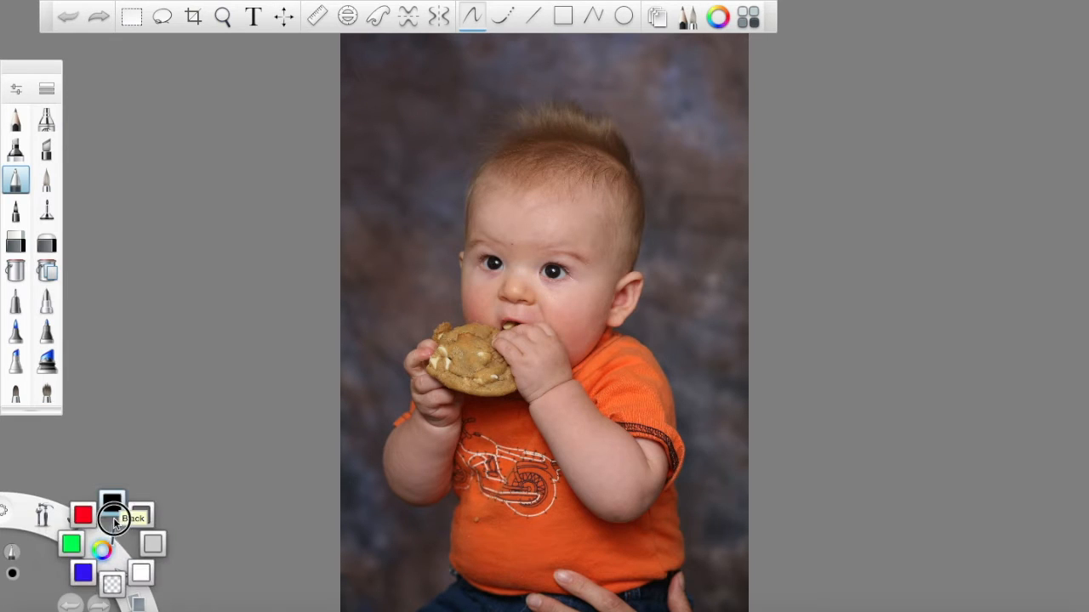
mouse_move(499, 252)
mouse_down()
mouse_move(474, 270)
mouse_move(509, 259)
mouse_up()
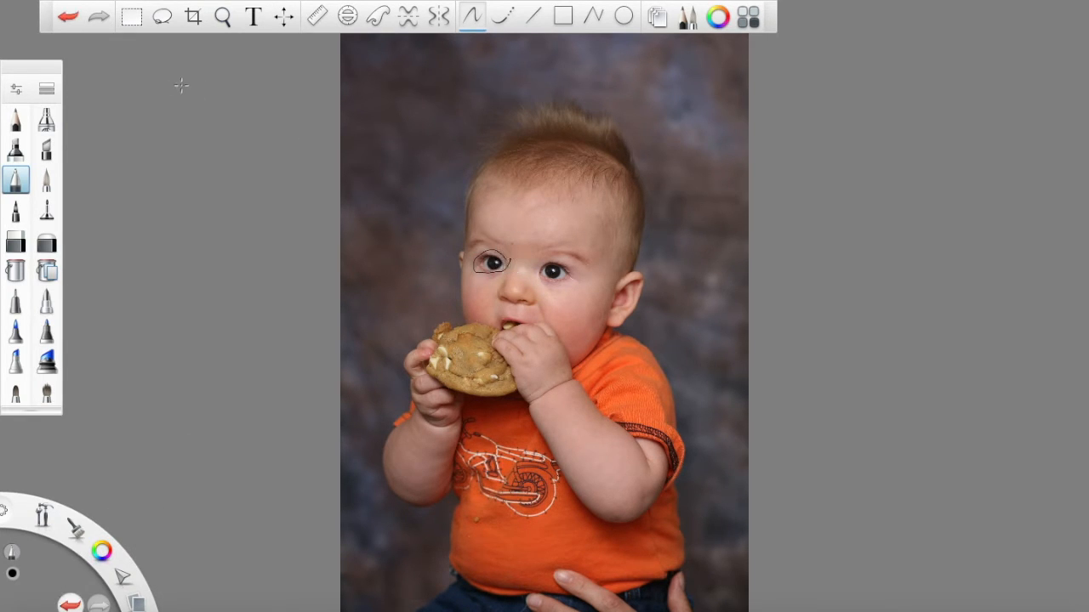
click(15, 242)
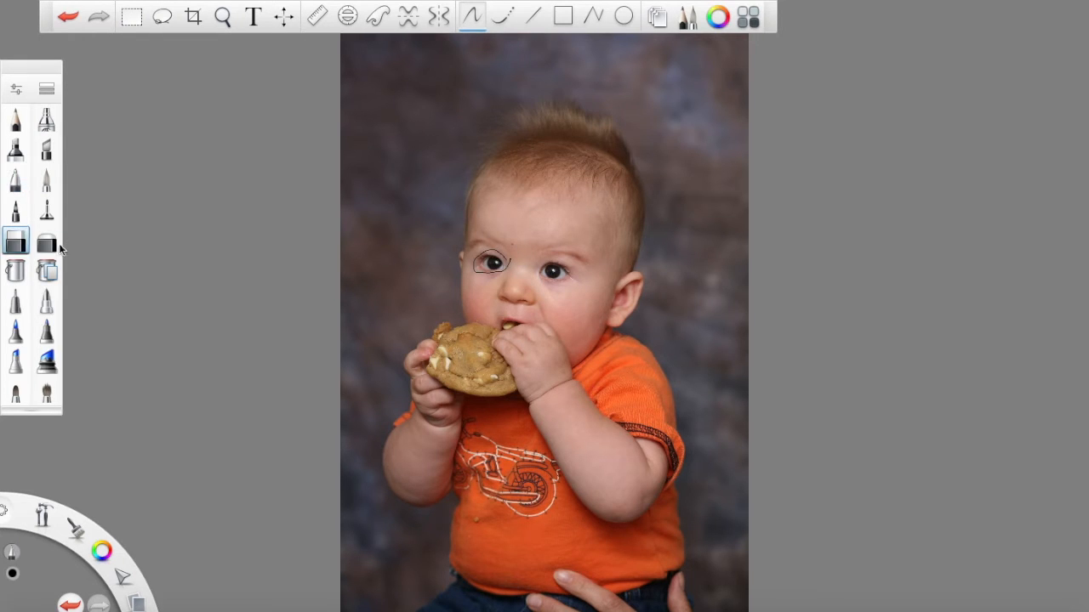
mouse_move(499, 253)
mouse_down()
mouse_move(481, 260)
mouse_move(511, 261)
mouse_move(504, 242)
mouse_up()
click(69, 18)
click(71, 19)
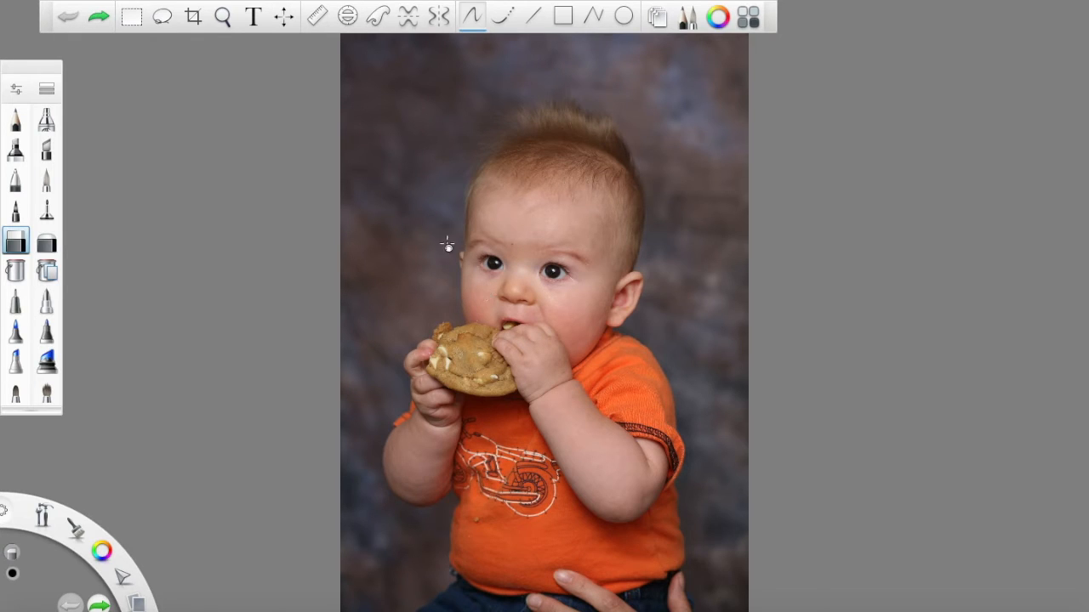
Show the Layer Editor, dismiss the layer tips, place the editor beside the photo, and add a new layer above the photo.
click(264, 1)
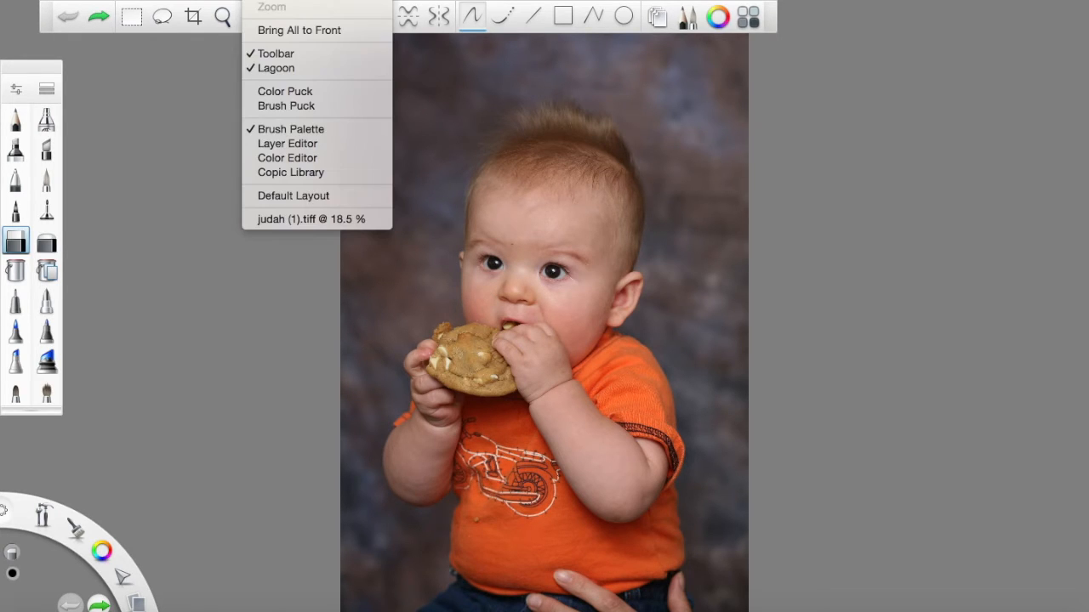
click(295, 144)
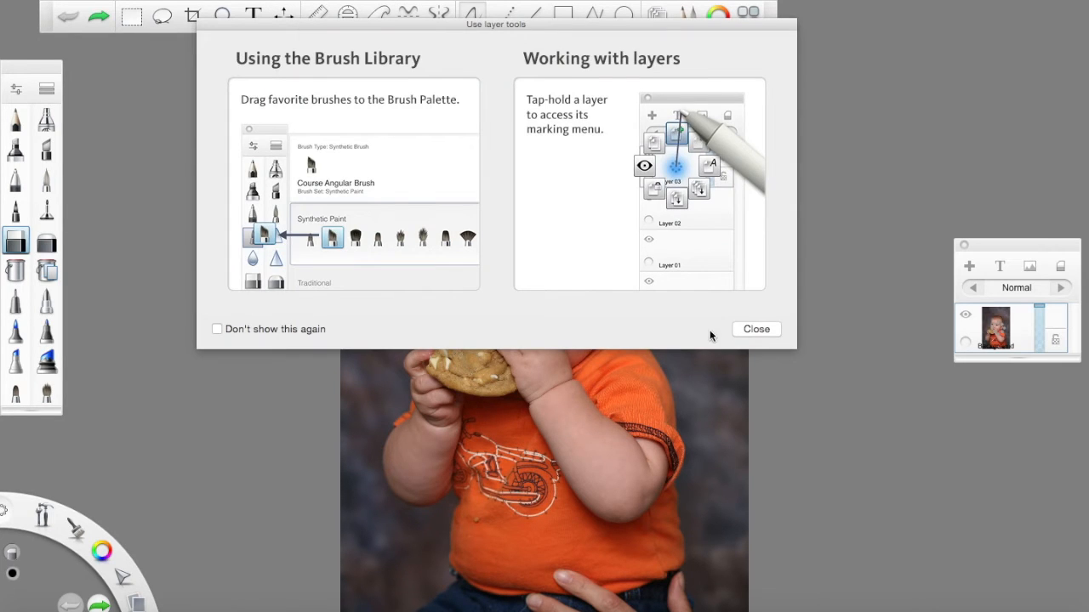
click(755, 329)
drag(999, 246, 937, 142)
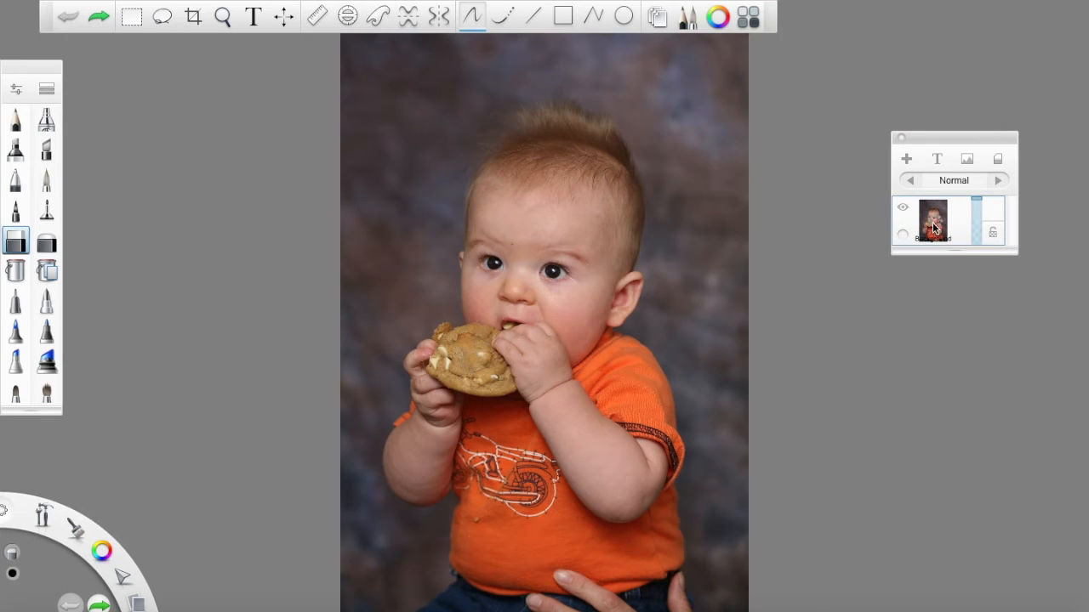
click(906, 159)
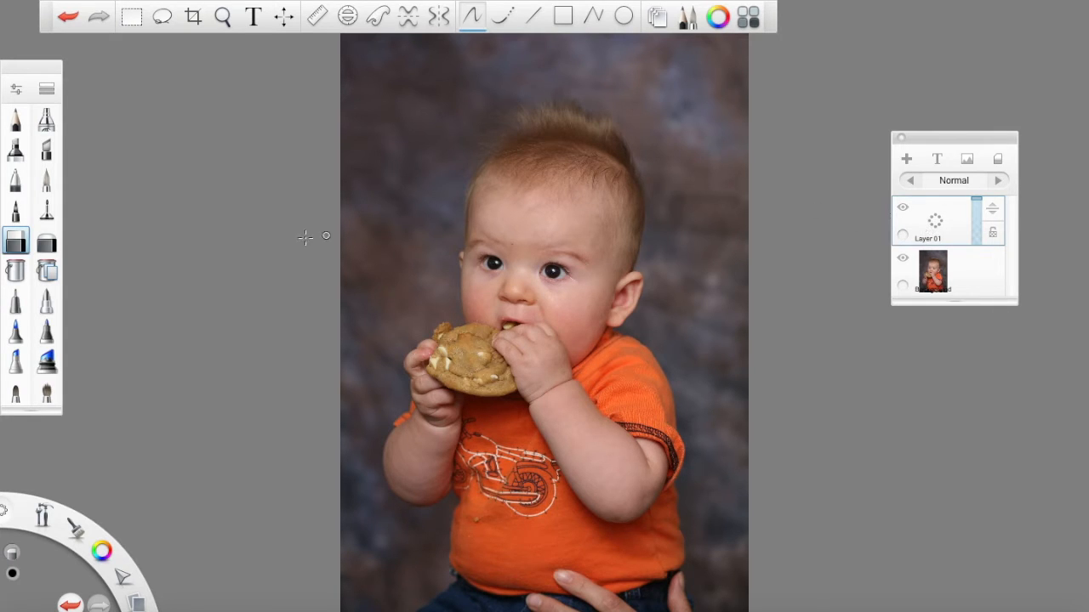
click(15, 179)
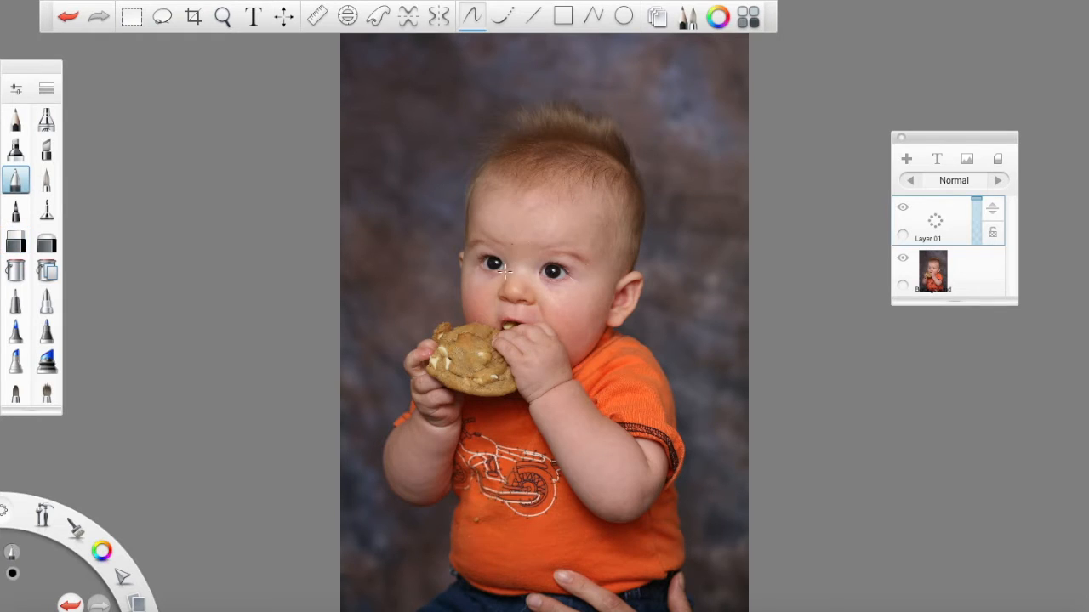
drag(507, 269, 507, 274)
click(15, 242)
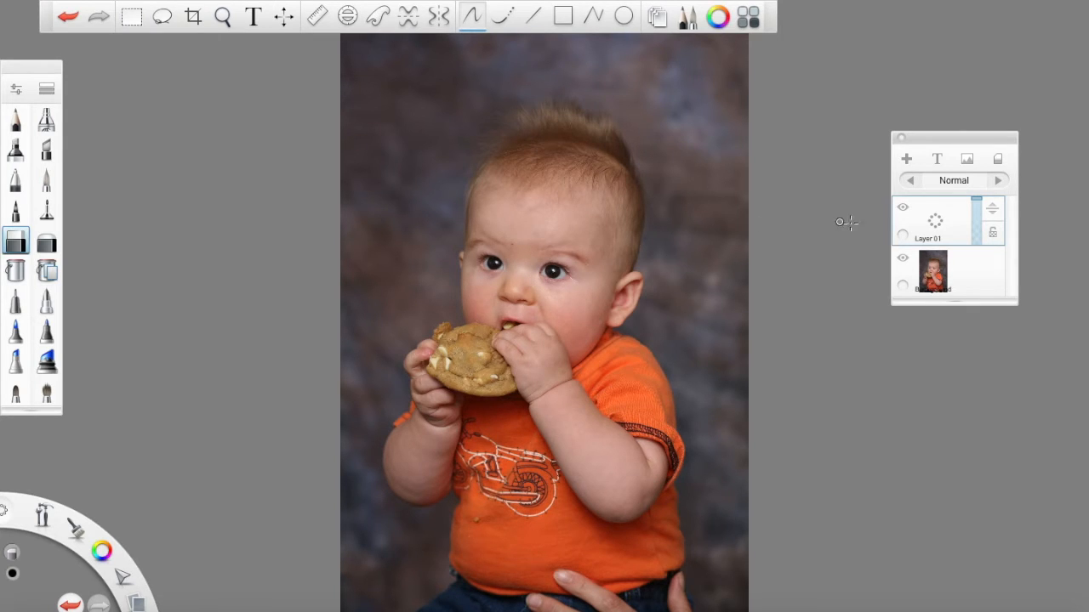
Add a second empty layer above the first and make Layer 01 the active layer.
click(905, 159)
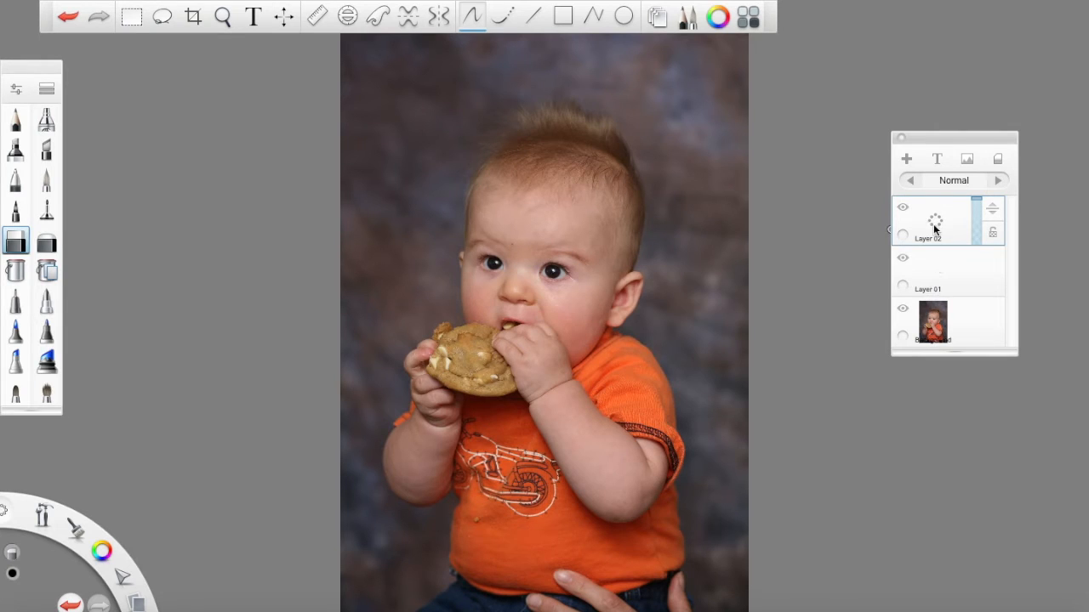
click(931, 272)
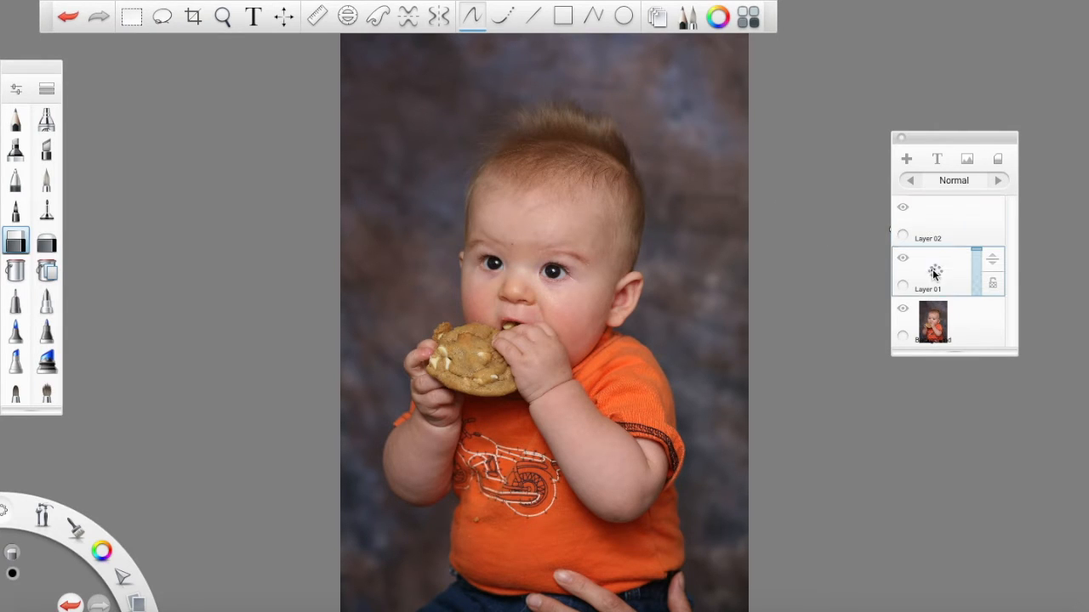
Trace the baby's eye nearer the small visible ear in black ink on Layer 01, including outline, iris, pupil highlight and upper lid crease.
click(226, 27)
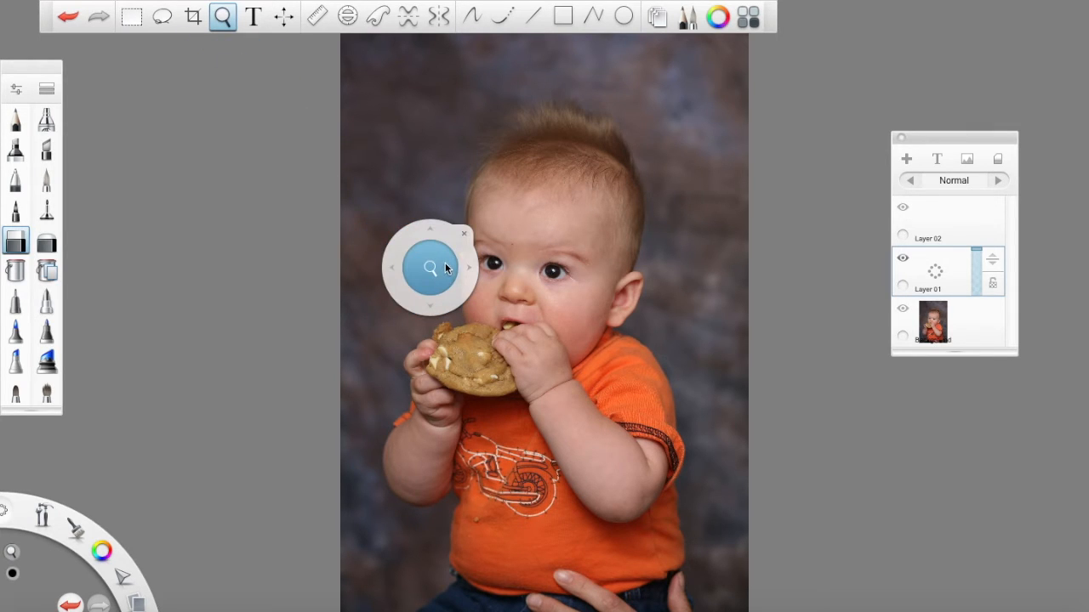
drag(442, 264, 610, 35)
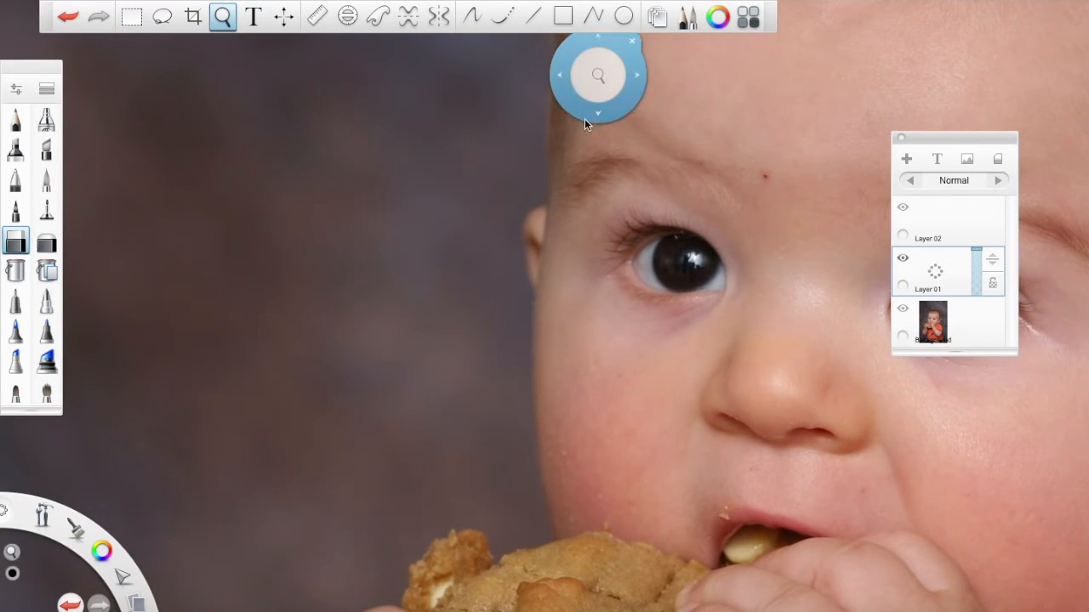
drag(558, 103, 309, 110)
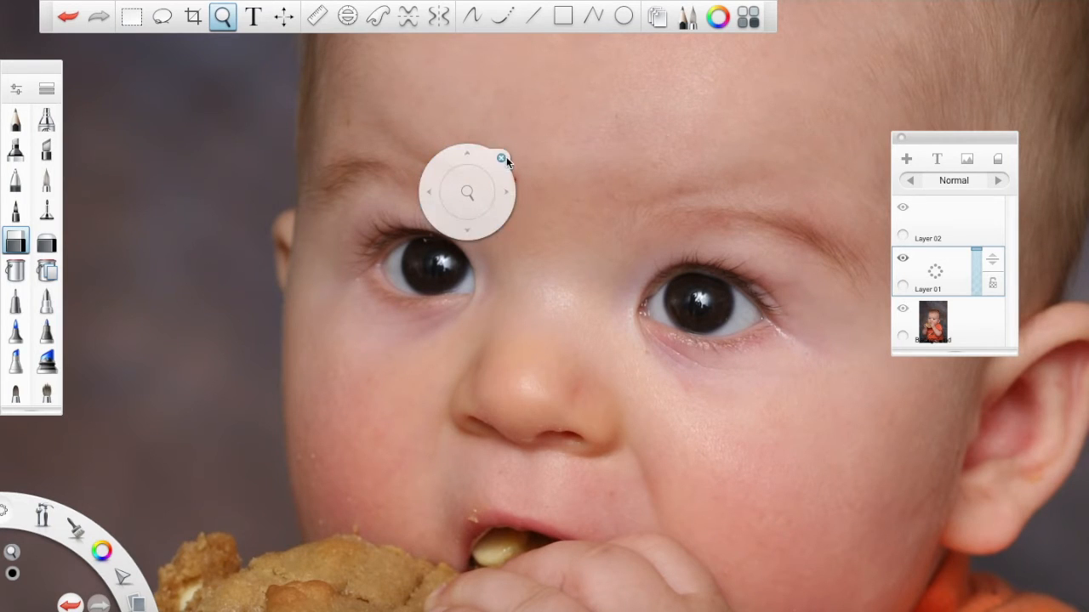
click(502, 160)
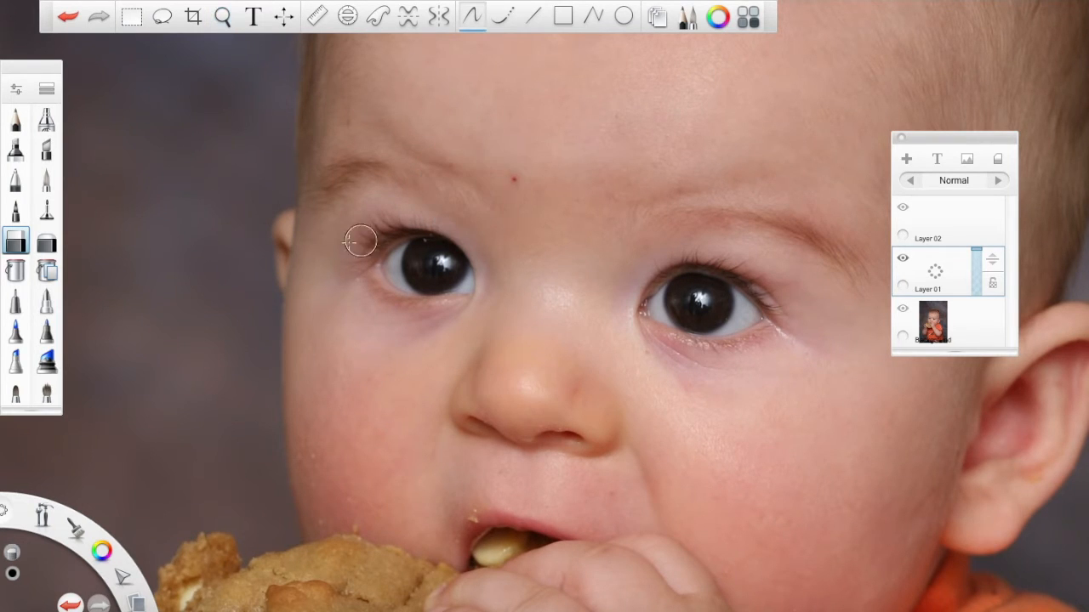
click(17, 181)
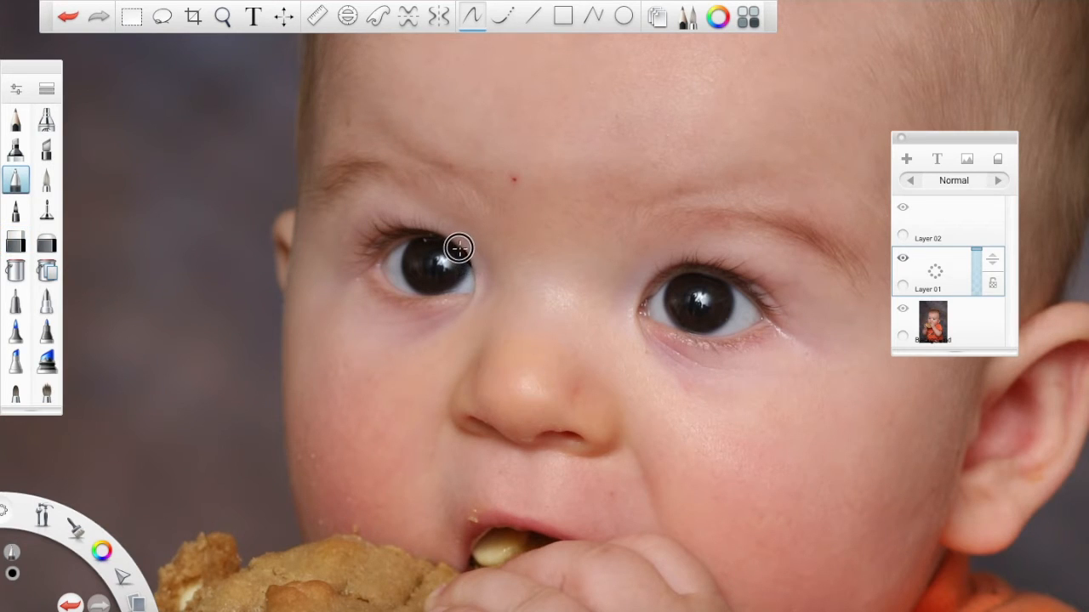
mouse_move(447, 242)
mouse_down()
mouse_move(385, 249)
mouse_move(381, 269)
mouse_move(433, 302)
mouse_move(464, 297)
mouse_move(471, 255)
mouse_up()
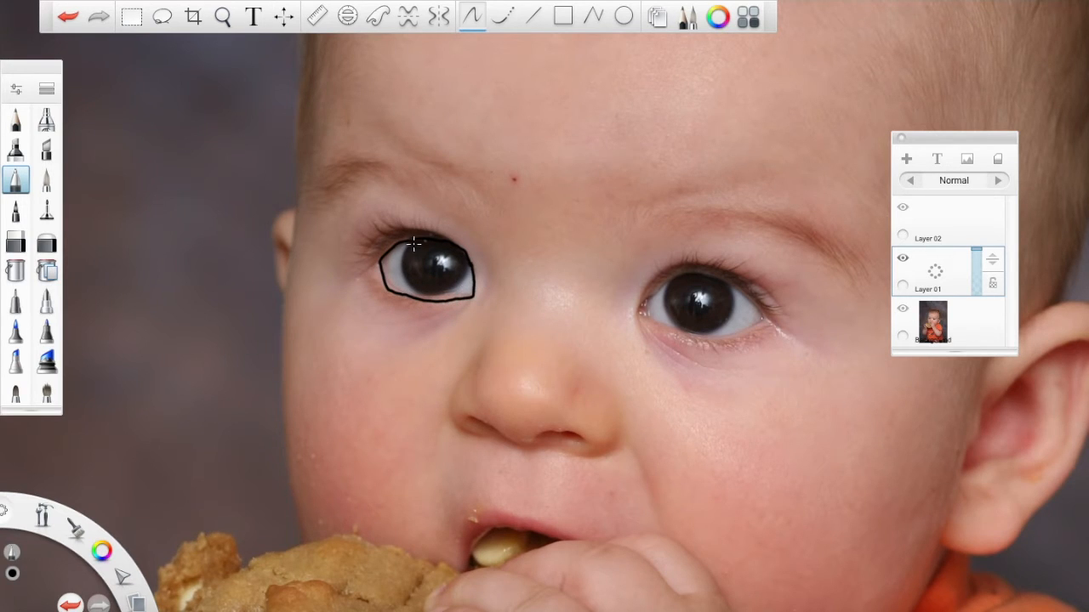
mouse_move(415, 290)
mouse_down()
mouse_move(438, 297)
mouse_move(462, 282)
mouse_move(469, 260)
mouse_move(441, 247)
mouse_move(423, 262)
mouse_move(433, 275)
mouse_move(450, 271)
mouse_move(430, 253)
mouse_move(433, 263)
mouse_move(440, 252)
mouse_move(435, 272)
mouse_move(447, 255)
mouse_move(436, 266)
mouse_up()
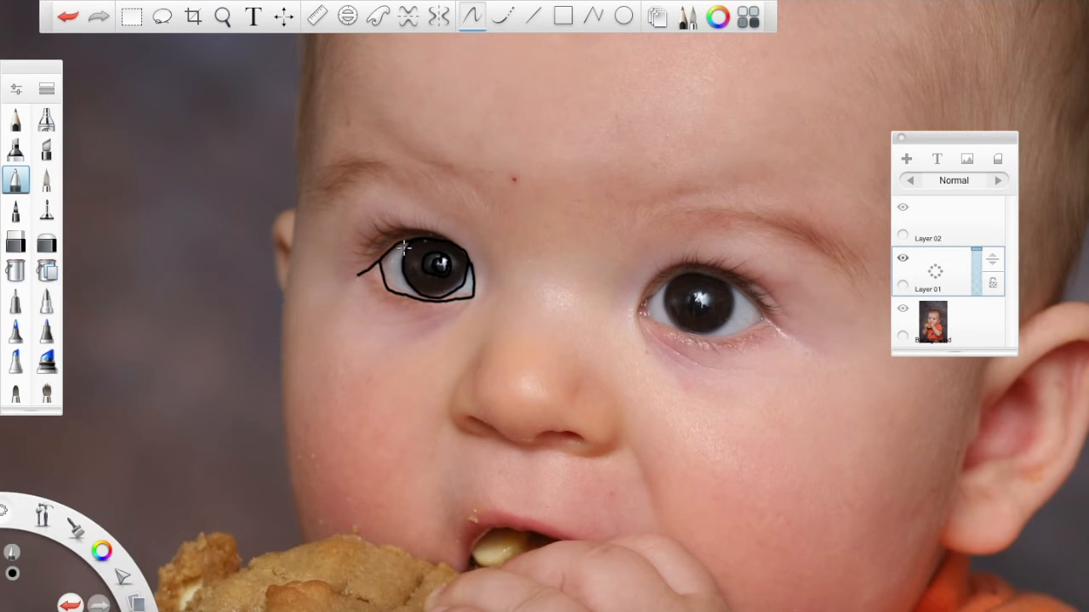
mouse_move(445, 236)
mouse_down()
mouse_move(387, 231)
mouse_move(356, 262)
mouse_up()
Trace the baby's nose in black on Layer 01, covering the sides, both nostrils and a short contour line on each side.
mouse_move(493, 325)
mouse_down()
mouse_move(453, 386)
mouse_move(455, 415)
mouse_move(476, 438)
mouse_move(492, 438)
mouse_move(469, 414)
mouse_move(513, 444)
mouse_move(574, 430)
mouse_move(581, 438)
mouse_move(553, 434)
mouse_move(577, 457)
mouse_move(601, 458)
mouse_move(618, 436)
mouse_move(599, 386)
mouse_up()
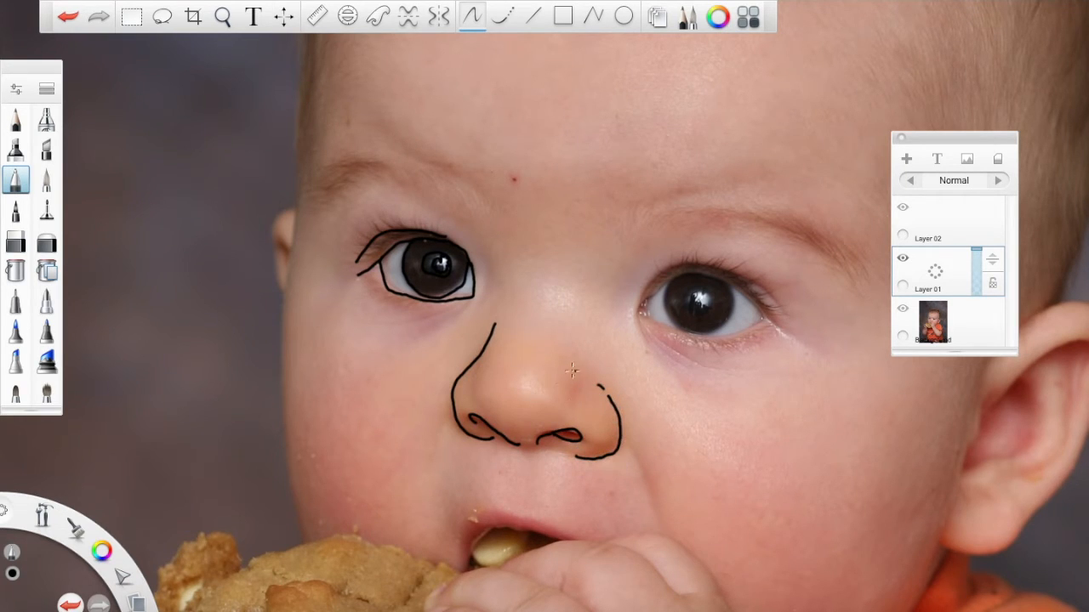
drag(574, 395, 581, 378)
mouse_move(482, 367)
mouse_down()
mouse_move(469, 377)
mouse_move(474, 391)
mouse_up()
Trace the baby's other eye in black on Layer 01, including its outline, iris and the pupil highlight.
mouse_move(641, 311)
mouse_down()
mouse_move(712, 275)
mouse_move(763, 316)
mouse_move(705, 336)
mouse_move(639, 313)
mouse_up()
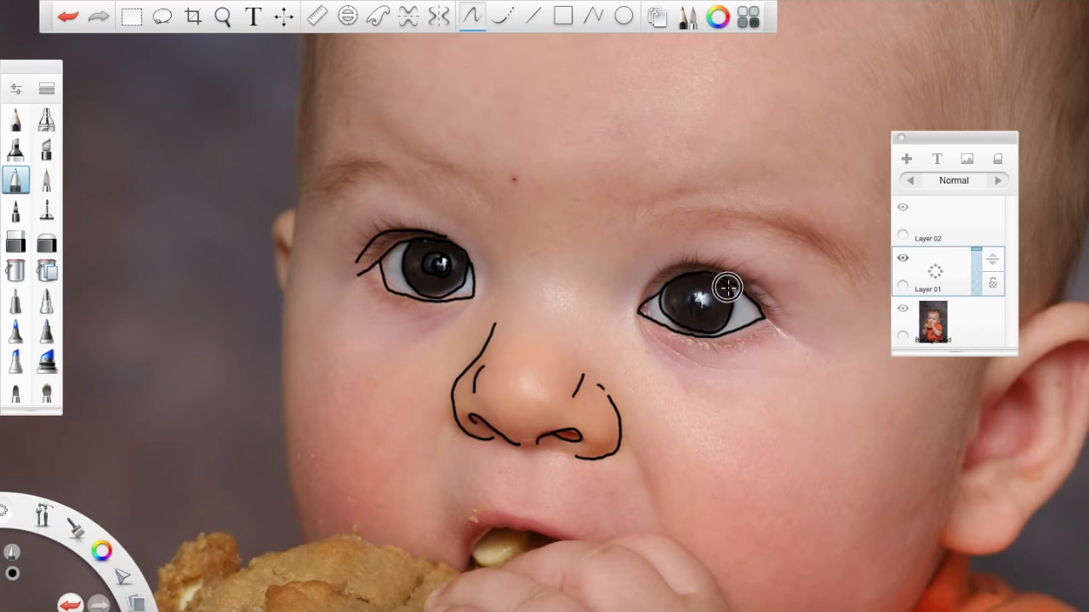
mouse_move(707, 295)
mouse_down()
mouse_move(683, 294)
mouse_move(697, 313)
mouse_move(707, 295)
mouse_up()
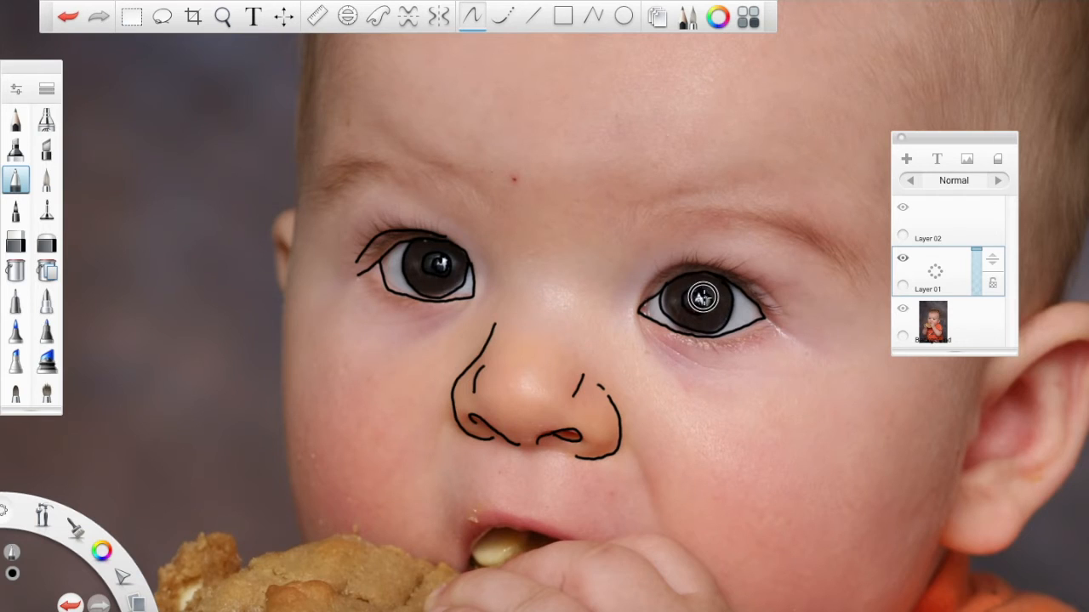
Hide the photo layer to check the line work alone, show the photo again and select its layer.
click(904, 311)
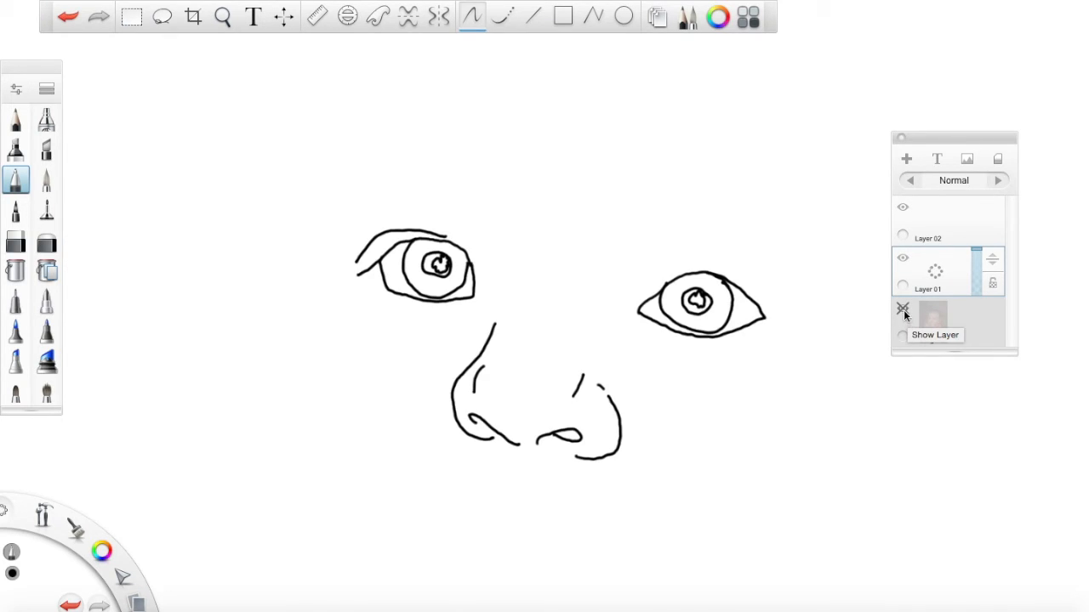
click(903, 312)
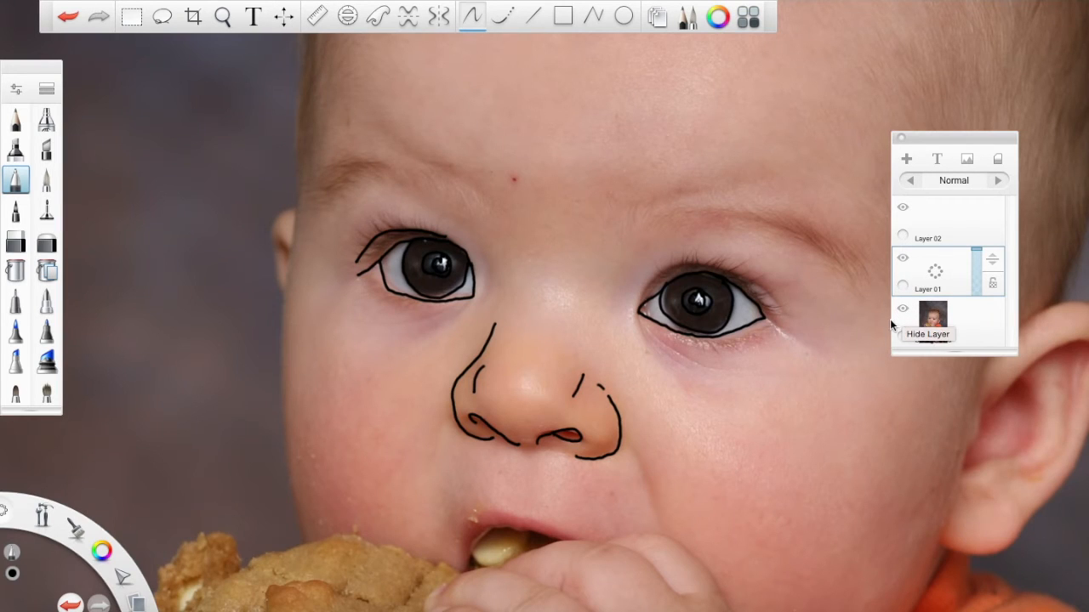
click(965, 322)
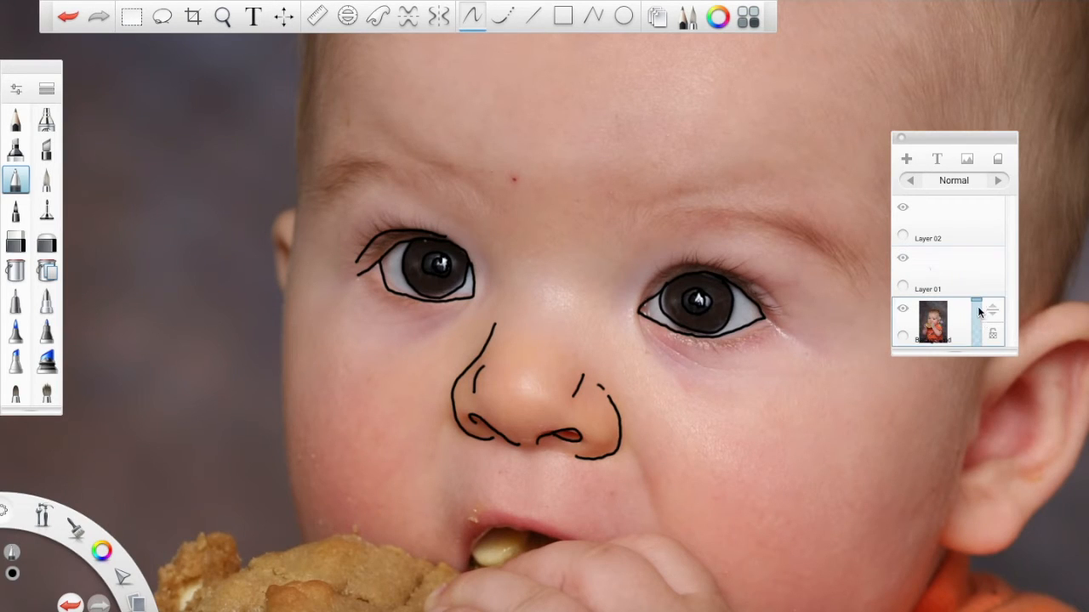
Select Layer 01 and trace the upper lid crease, outer corner line and inner under-eye crease of the eye nearer the large ear.
mouse_move(977, 304)
mouse_down()
mouse_move(974, 324)
mouse_move(975, 300)
mouse_up()
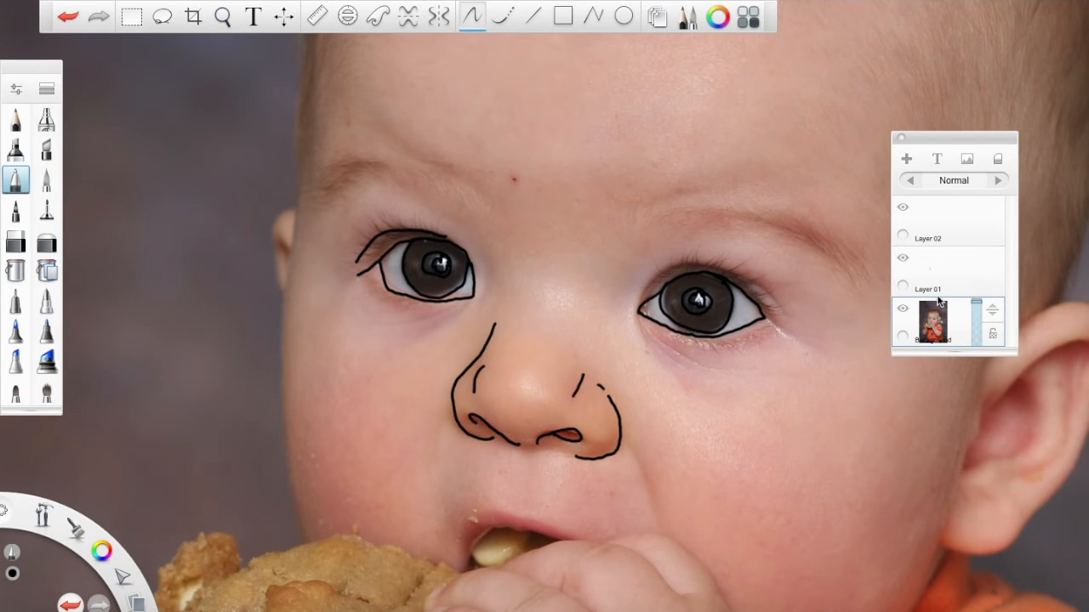
click(936, 271)
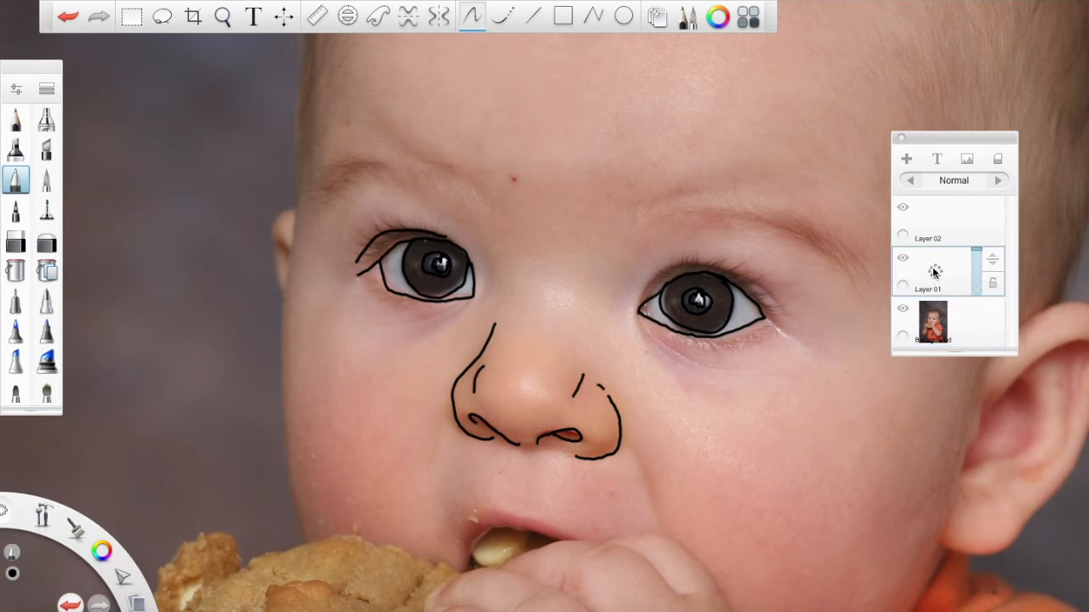
mouse_move(640, 304)
mouse_down()
mouse_move(651, 284)
mouse_move(698, 263)
mouse_move(772, 289)
mouse_move(783, 299)
mouse_move(761, 316)
mouse_move(786, 340)
mouse_up()
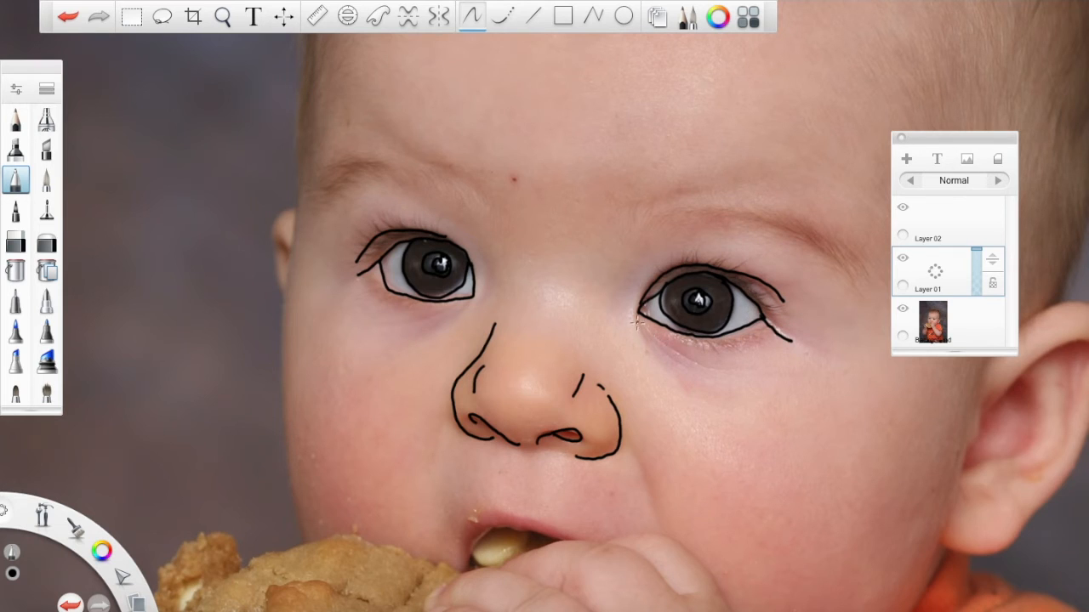
drag(639, 324, 668, 367)
Trace the far side of the face, the cookie's upper edge, the mouth opening and the top of the hand in black.
drag(943, 136, 970, 100)
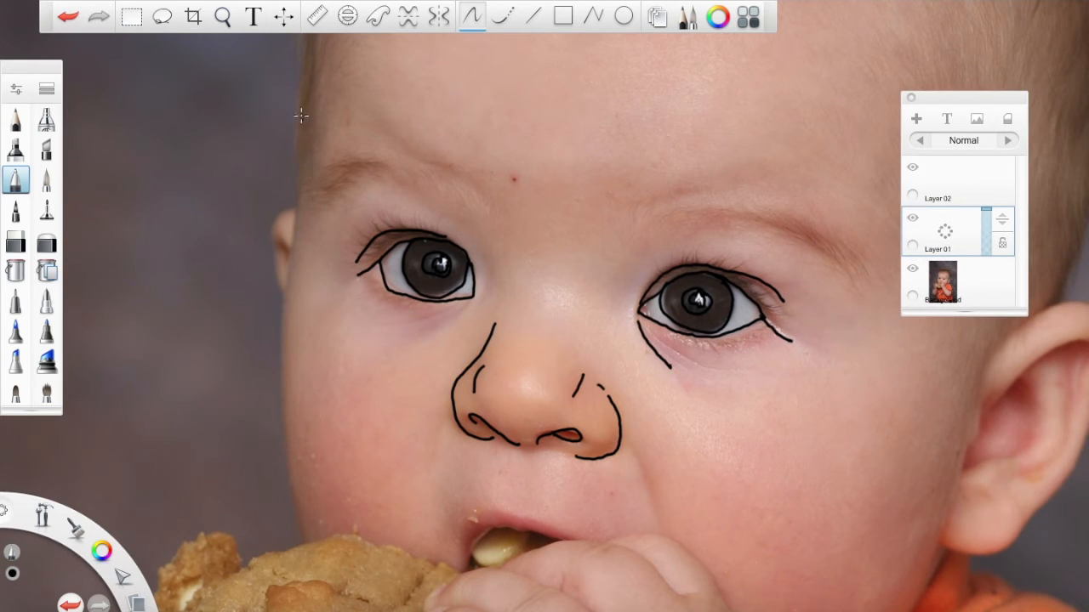
mouse_move(308, 39)
mouse_down()
mouse_move(283, 405)
mouse_move(300, 549)
mouse_move(338, 532)
mouse_move(463, 574)
mouse_up()
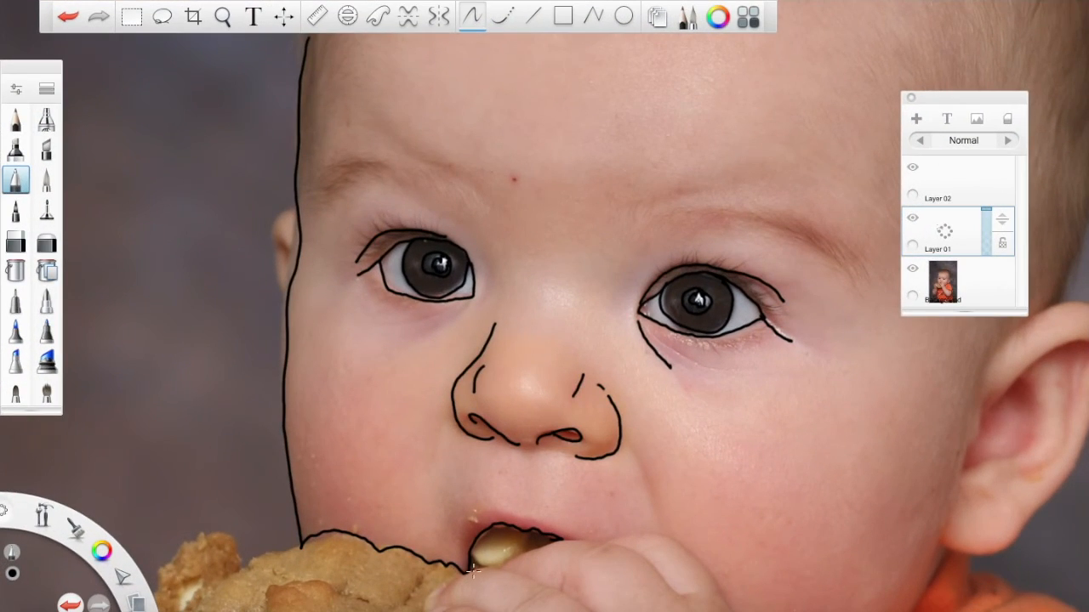
mouse_move(466, 567)
mouse_down()
mouse_move(499, 569)
mouse_move(555, 536)
mouse_move(646, 530)
mouse_move(706, 564)
mouse_move(726, 601)
mouse_up()
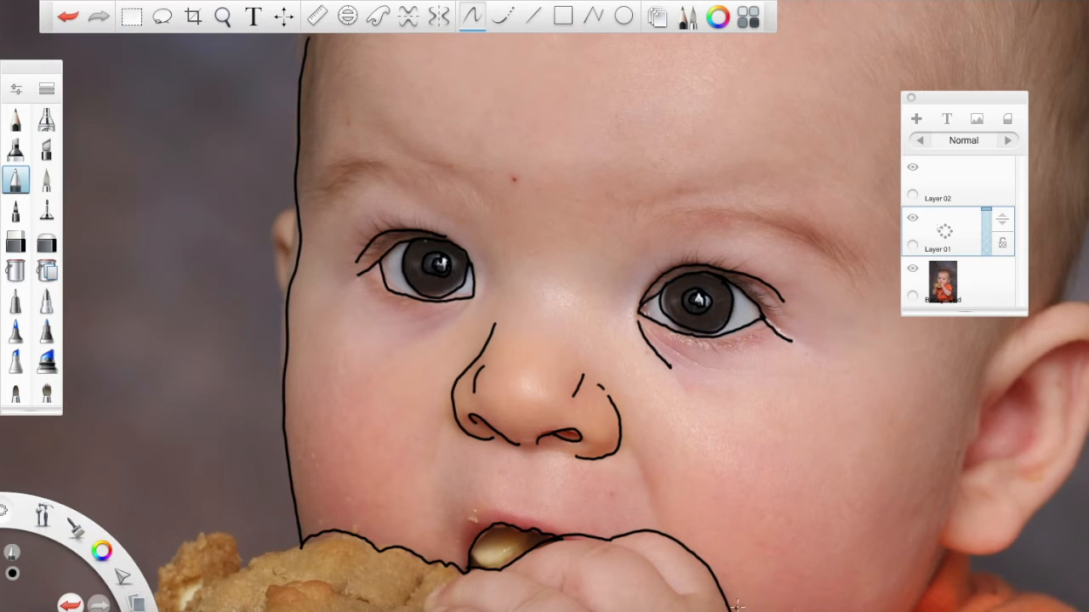
Trace the neck line and the large ear in black, covering its lobe, outer rim and inner folds.
mouse_move(912, 611)
mouse_down()
mouse_move(945, 554)
mouse_move(937, 544)
mouse_move(949, 558)
mouse_move(1006, 552)
mouse_move(1071, 475)
mouse_up()
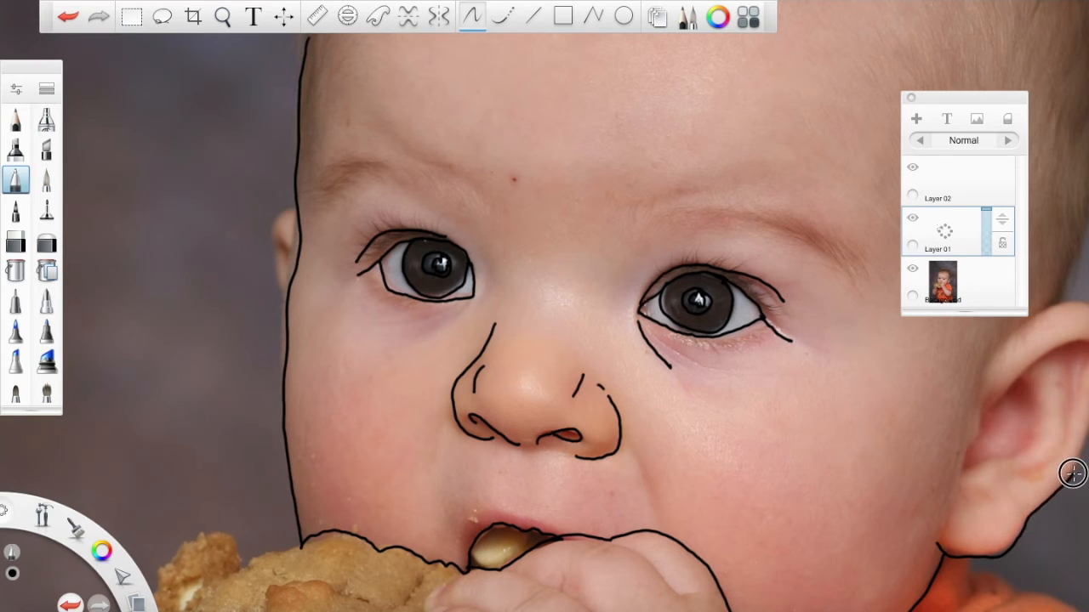
click(222, 16)
drag(645, 289, 297, 282)
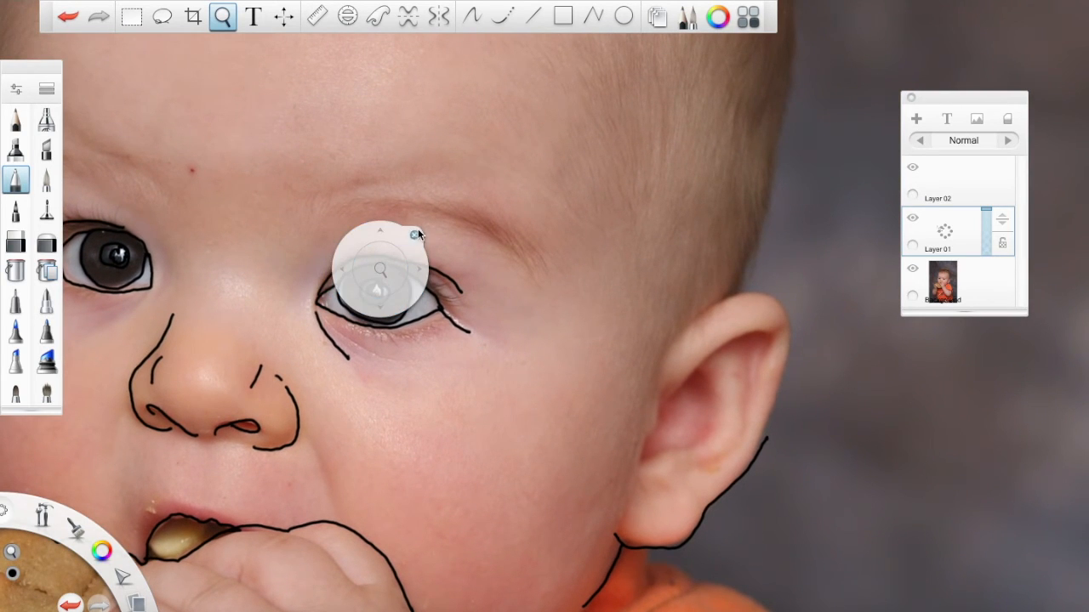
click(417, 233)
mouse_move(764, 439)
mouse_down()
mouse_move(789, 363)
mouse_move(774, 300)
mouse_move(709, 298)
mouse_move(671, 338)
mouse_up()
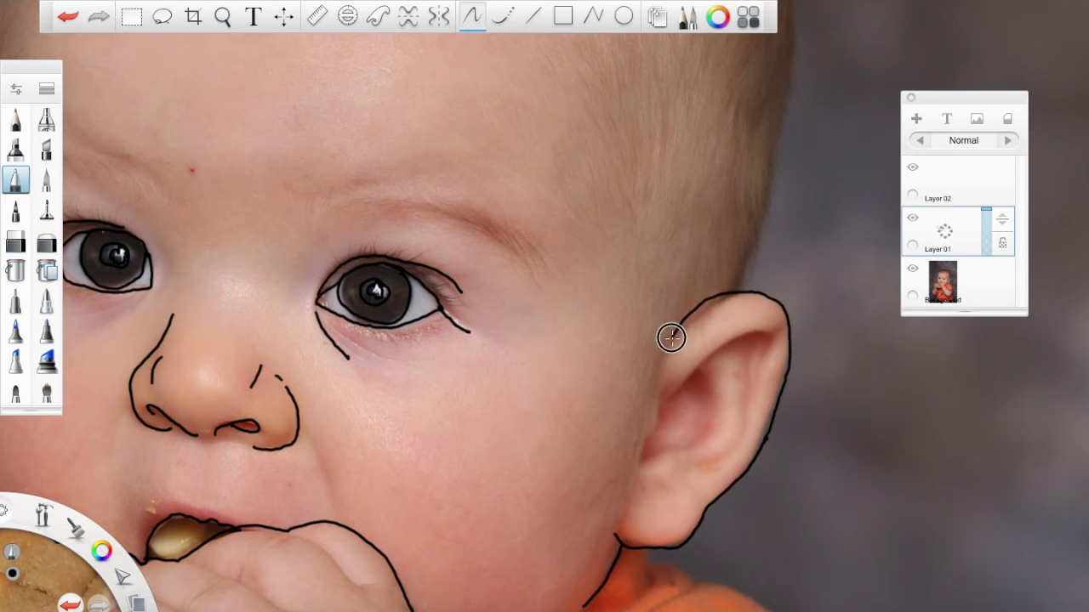
mouse_move(668, 398)
mouse_down()
mouse_move(715, 353)
mouse_move(775, 339)
mouse_move(757, 363)
mouse_move(748, 407)
mouse_up()
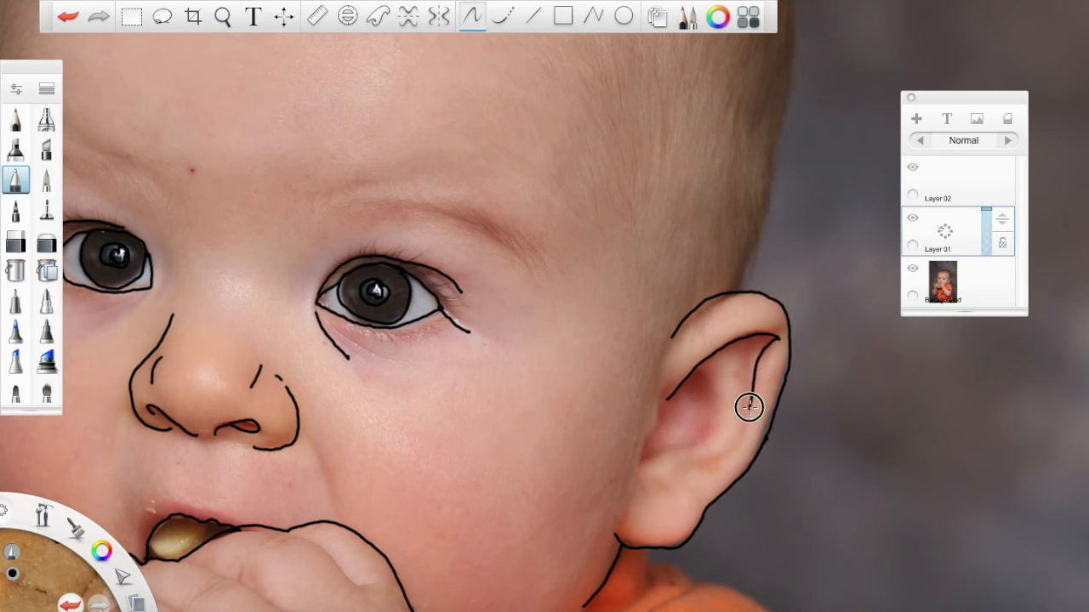
mouse_move(737, 351)
mouse_down()
mouse_move(741, 435)
mouse_move(726, 451)
mouse_move(677, 461)
mouse_move(695, 454)
mouse_move(716, 411)
mouse_move(696, 367)
mouse_move(677, 391)
mouse_move(663, 381)
mouse_move(639, 464)
mouse_up()
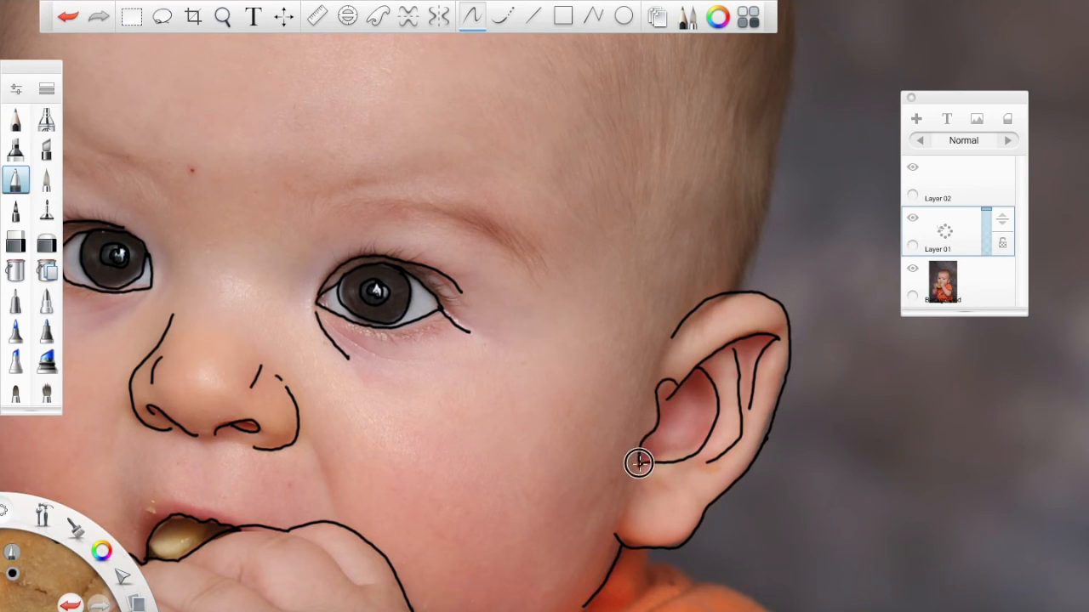
Trace the head outline from the top of the large ear up the back of the head and over the crown.
mouse_move(736, 295)
mouse_down()
mouse_move(775, 177)
mouse_move(790, 9)
mouse_up()
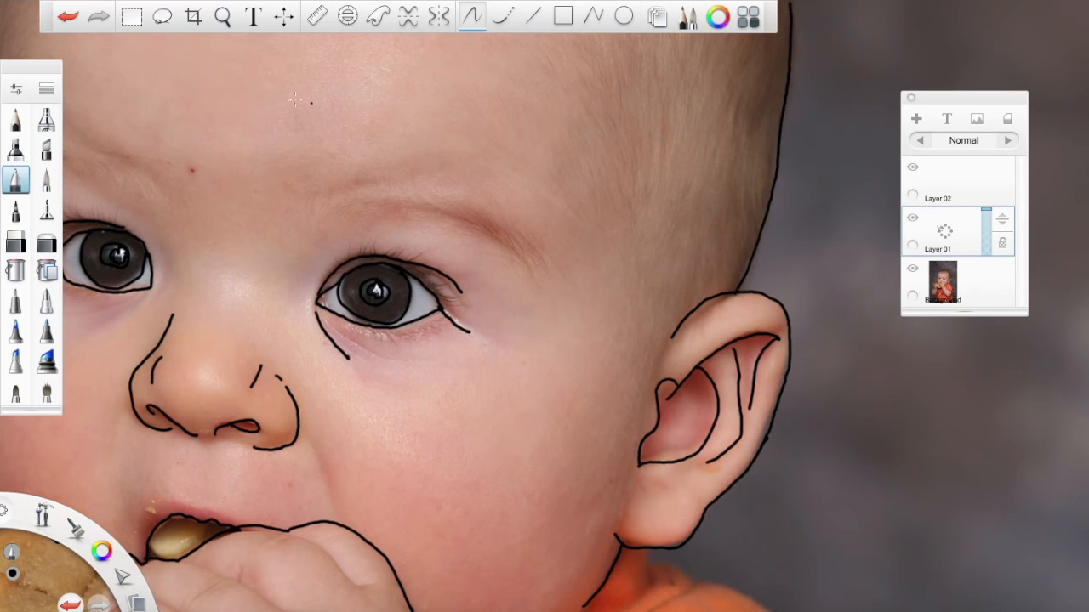
click(223, 14)
drag(477, 200, 552, 455)
drag(589, 403, 539, 510)
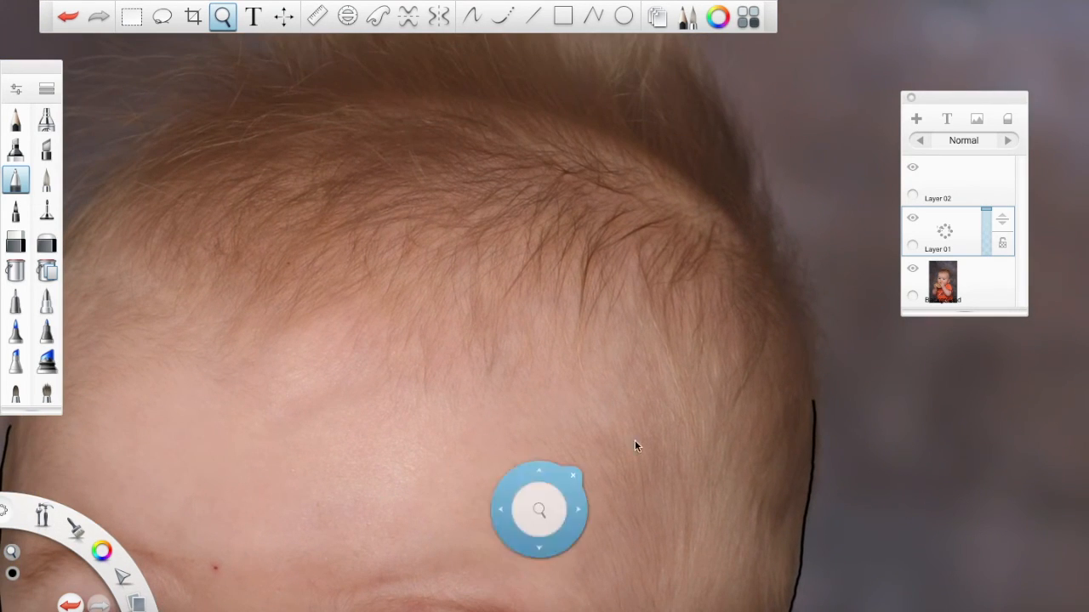
click(827, 401)
mouse_move(815, 409)
mouse_down()
mouse_move(802, 323)
mouse_move(726, 214)
mouse_move(646, 152)
mouse_move(549, 110)
mouse_move(404, 86)
mouse_move(303, 90)
mouse_move(246, 104)
mouse_move(136, 165)
mouse_move(62, 231)
mouse_up()
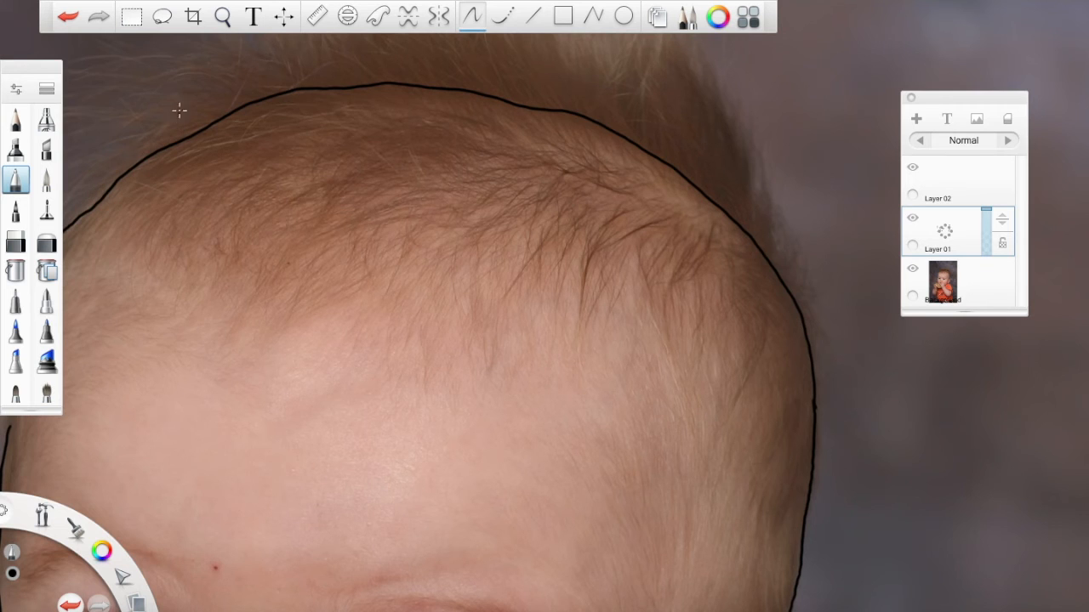
Erase the head outline's stroke above the far temple and redraw it to join the face line with the crown.
click(222, 16)
drag(348, 175, 568, 111)
click(472, 17)
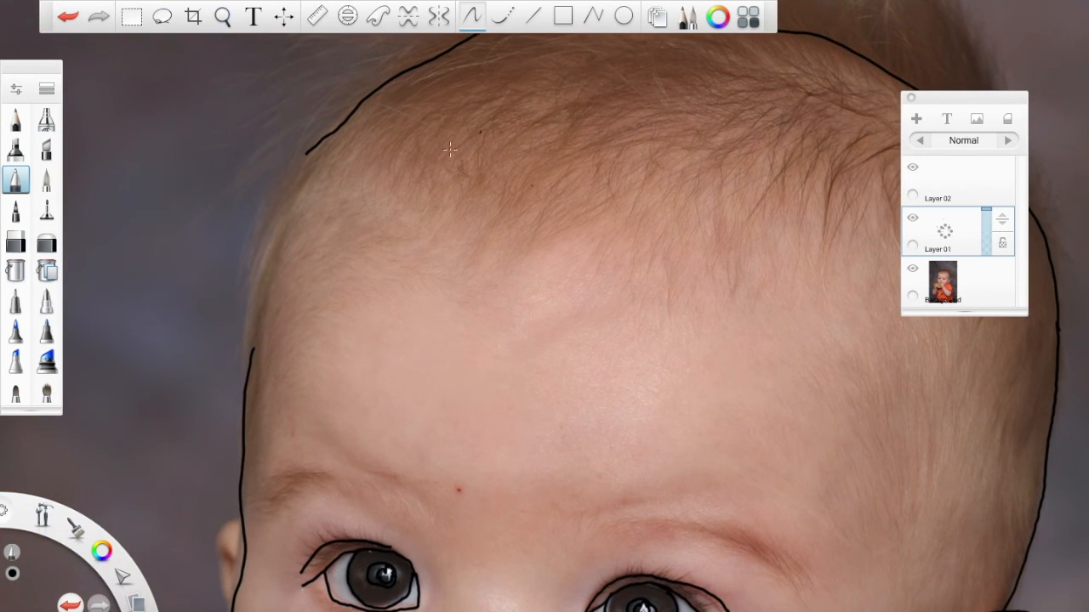
click(19, 244)
mouse_move(349, 132)
mouse_down()
mouse_move(329, 127)
mouse_move(442, 48)
mouse_up()
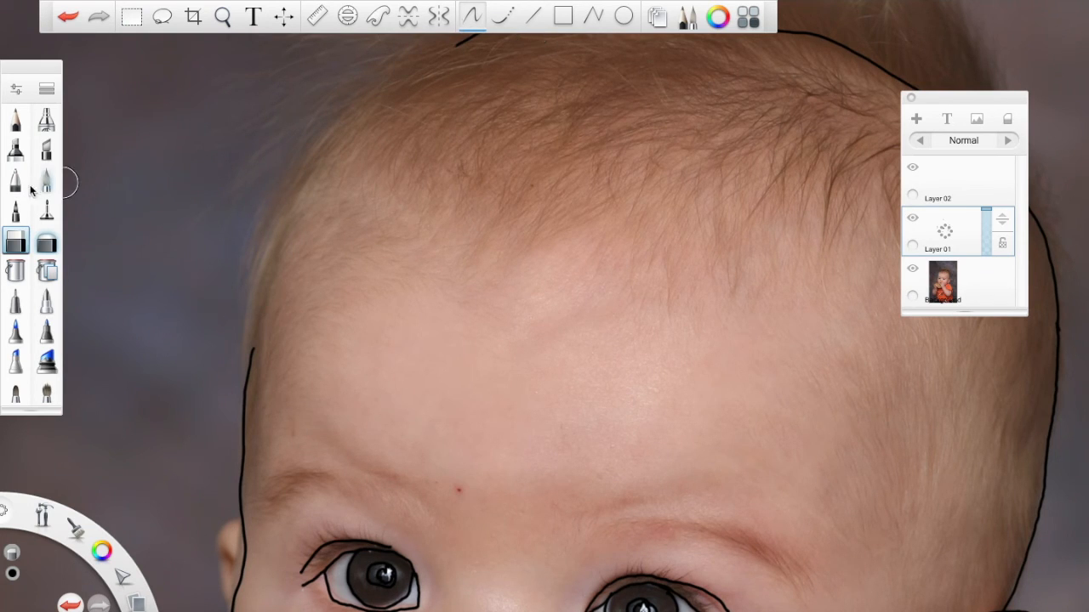
click(28, 184)
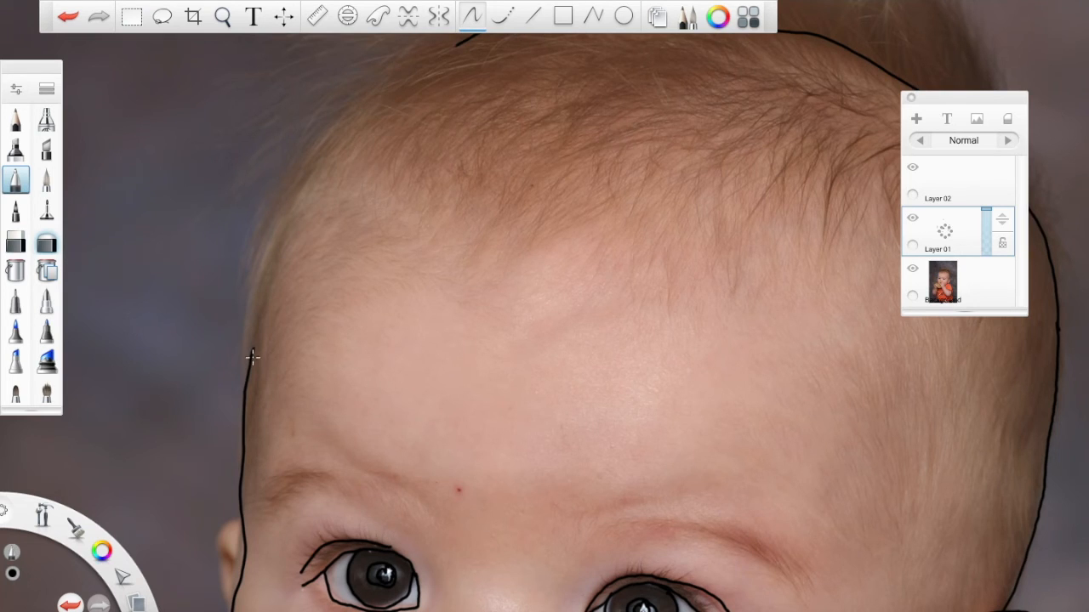
mouse_move(251, 354)
mouse_down()
mouse_move(306, 170)
mouse_move(376, 86)
mouse_move(457, 41)
mouse_up()
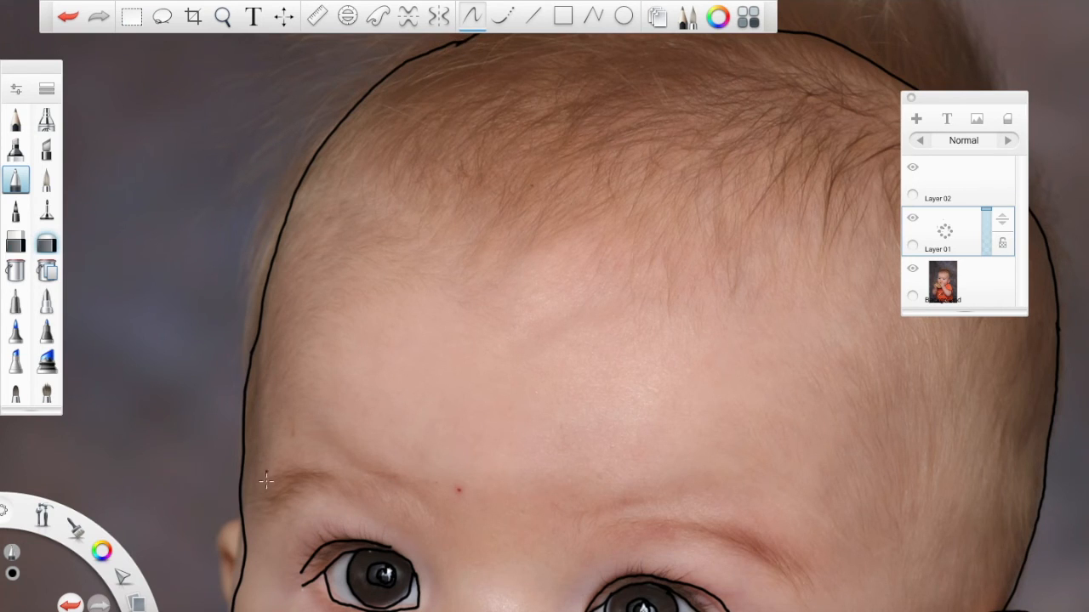
Trace the small far ear with its inner fold and draw a curved brow line above each eye.
mouse_move(242, 522)
mouse_down()
mouse_move(212, 530)
mouse_move(228, 603)
mouse_up()
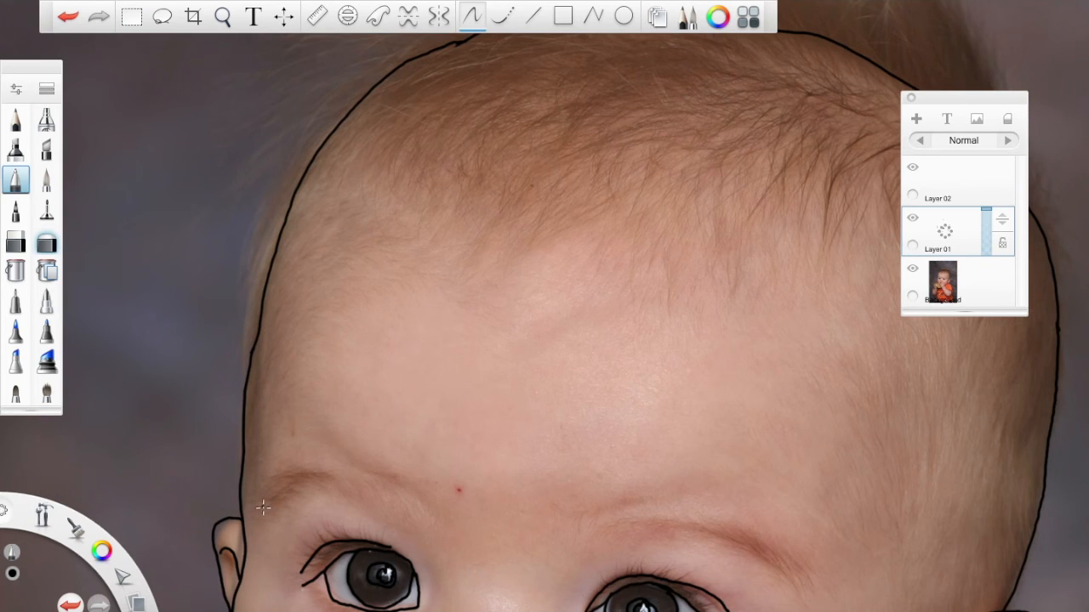
mouse_move(335, 454)
mouse_down()
mouse_move(382, 464)
mouse_move(437, 511)
mouse_up()
drag(591, 517, 731, 490)
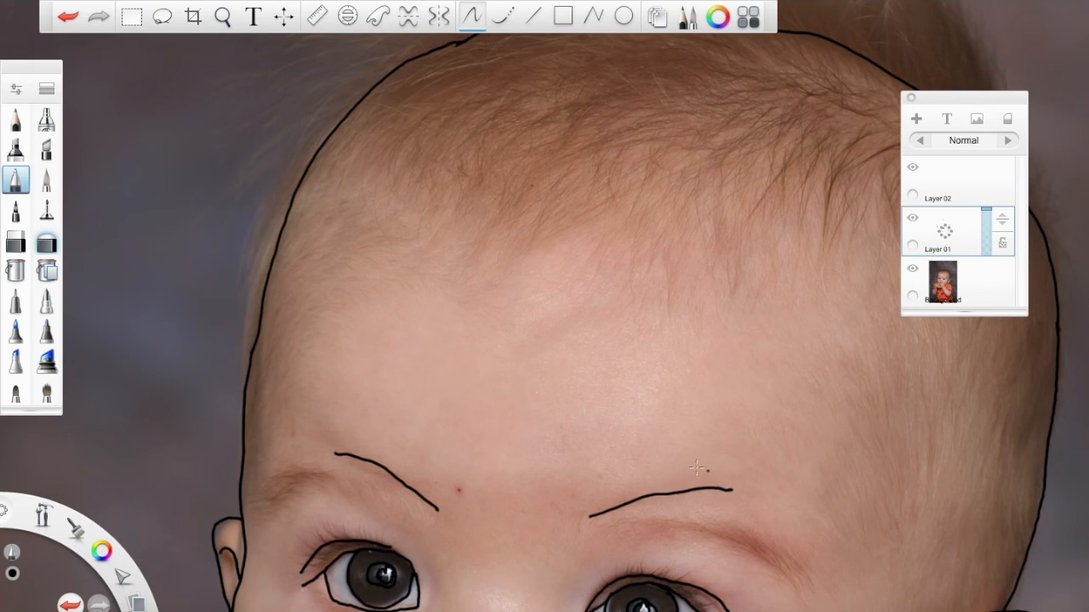
View the whole head and hide the photo layer to check the line work alone, and show the photo again.
click(223, 17)
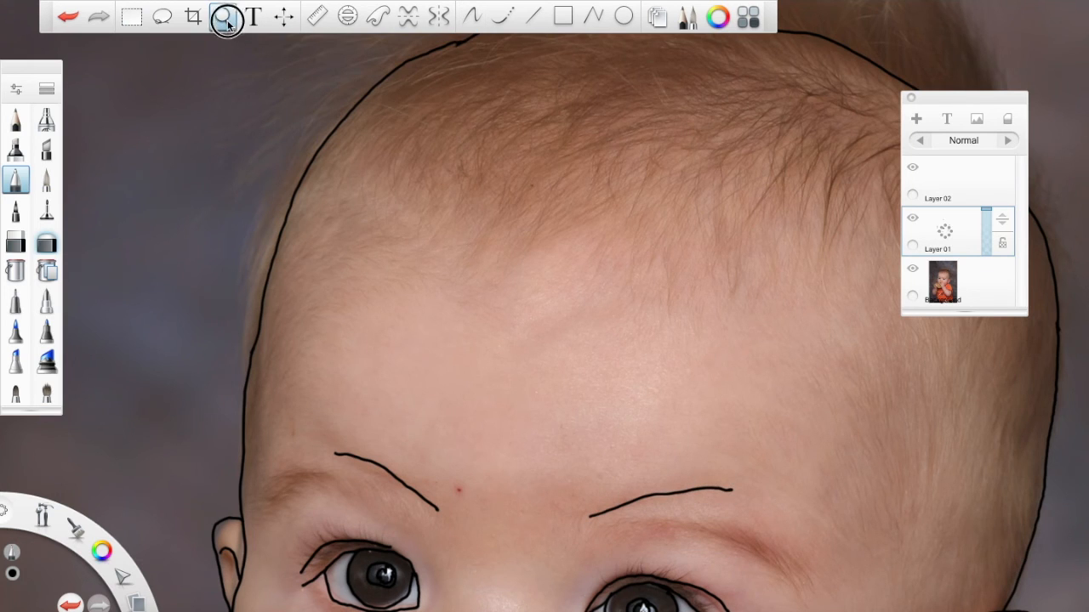
drag(549, 357, 520, 57)
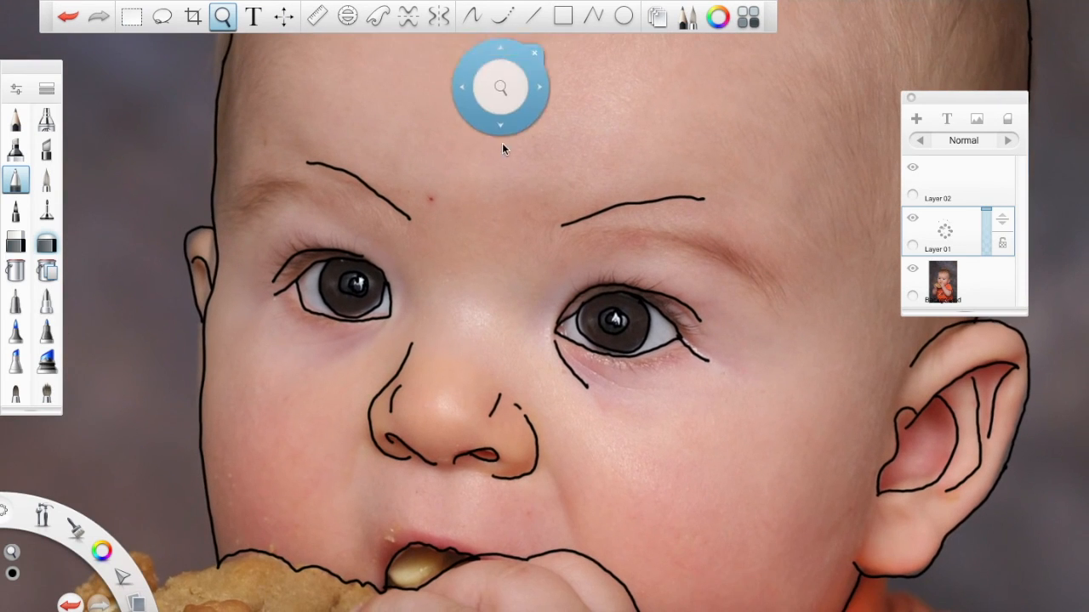
drag(497, 264, 463, 480)
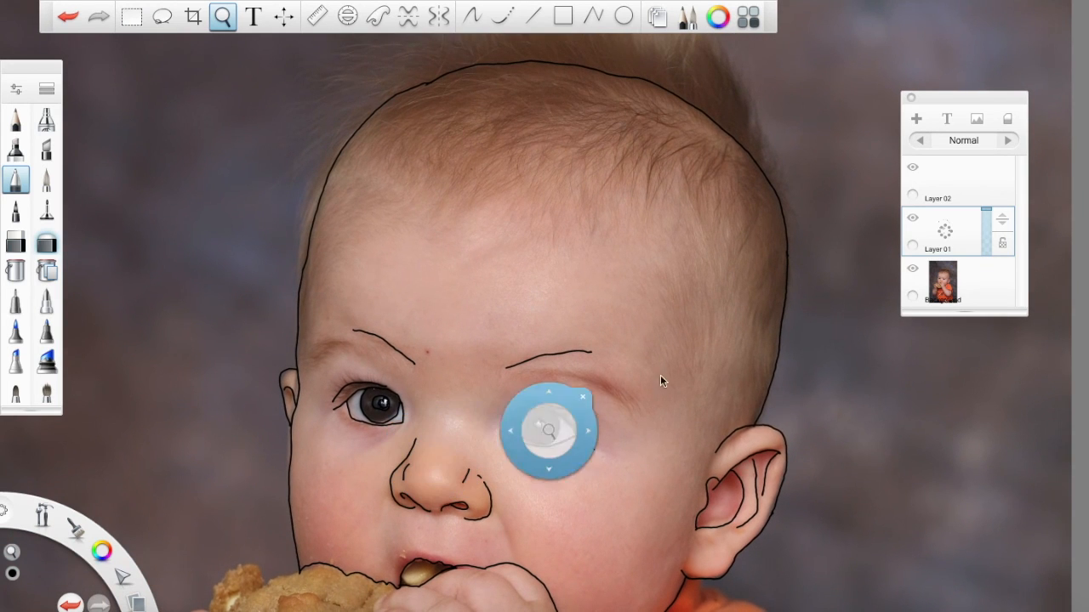
click(912, 271)
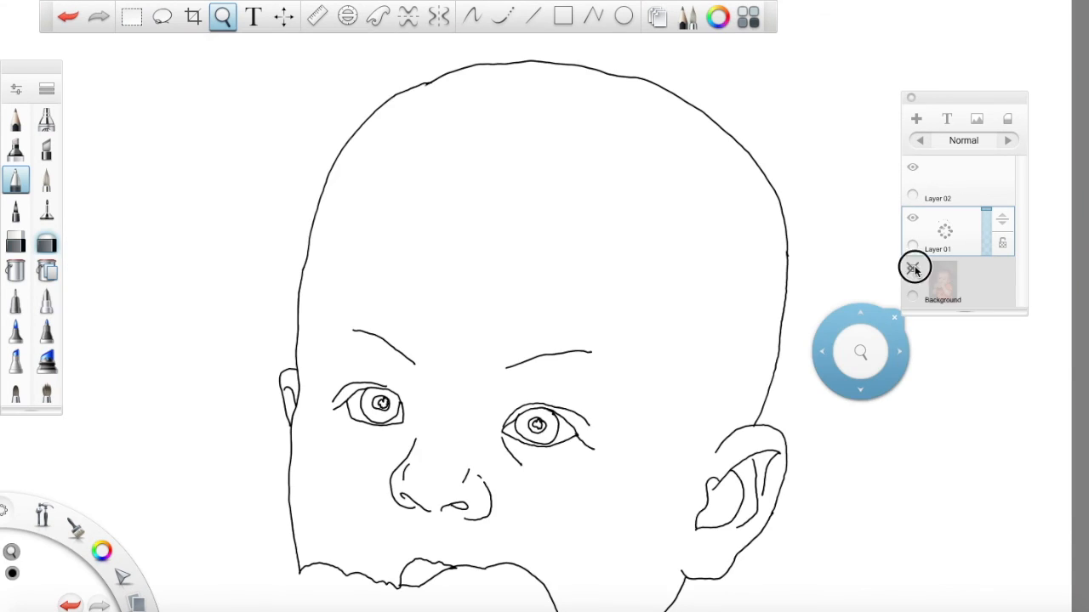
click(913, 268)
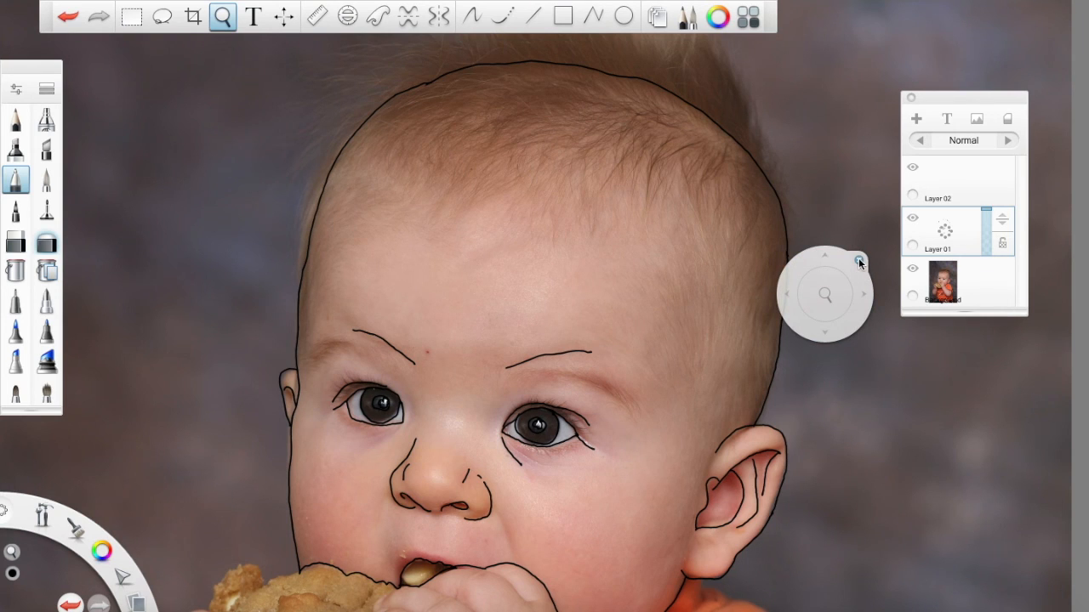
click(859, 260)
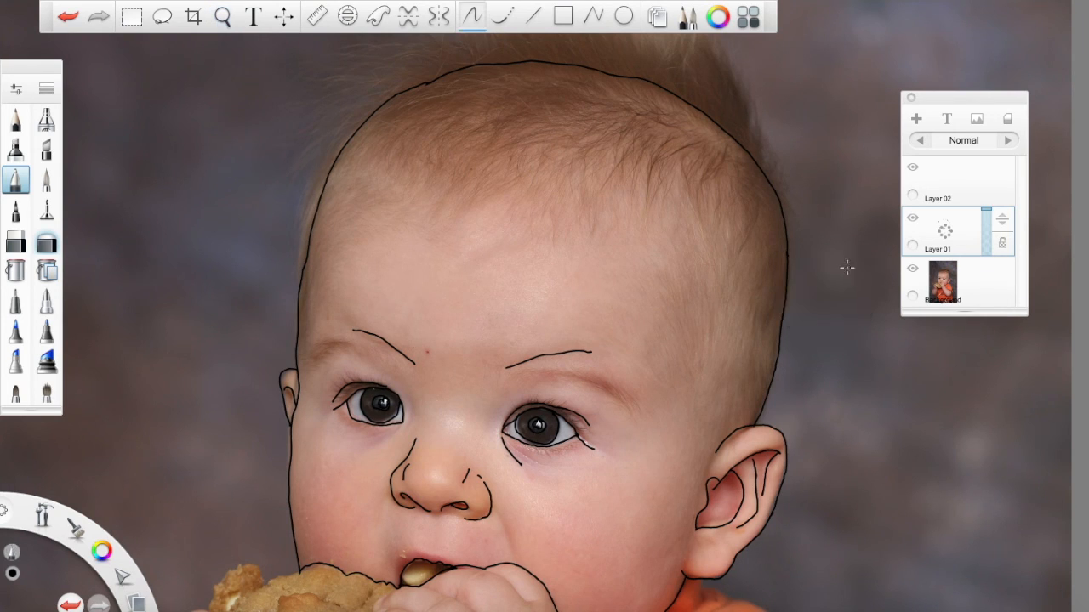
Save the drawing as a TIFF on the Desktop, keeping the suggested file name.
click(160, 2)
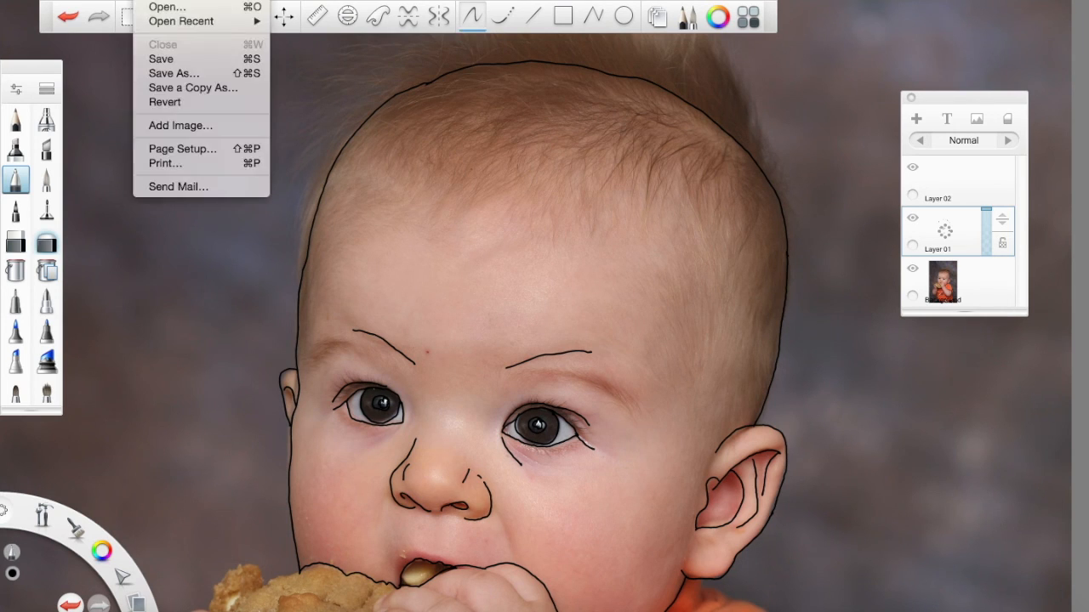
click(159, 73)
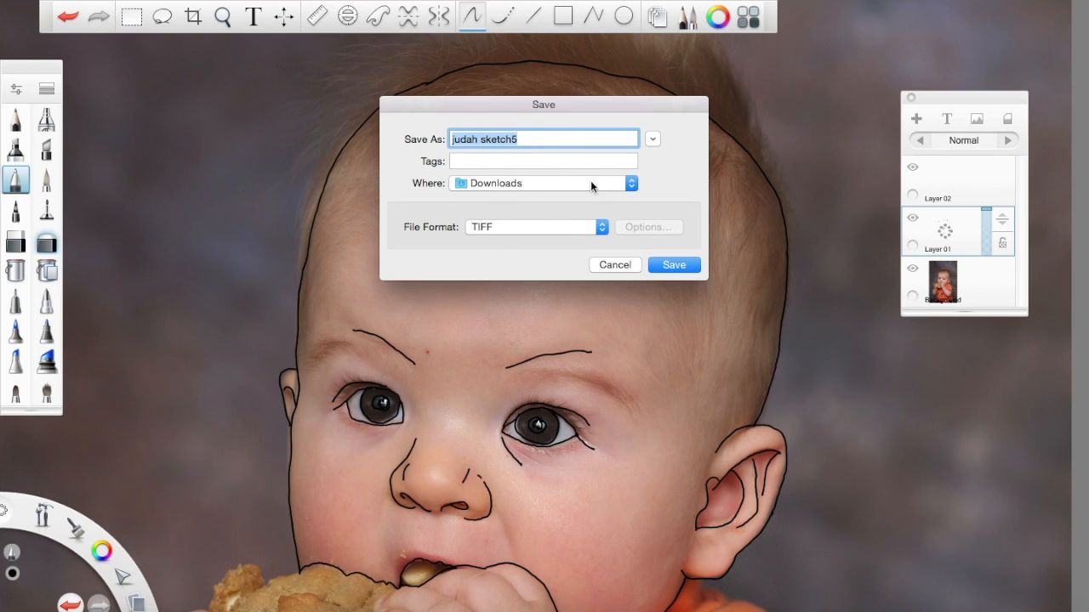
click(631, 184)
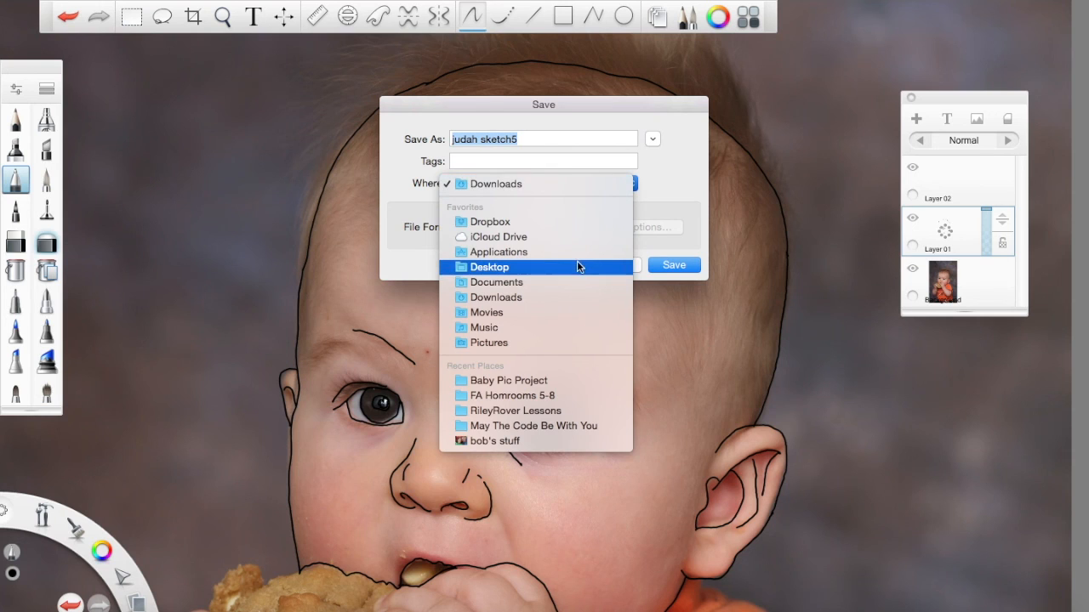
click(579, 267)
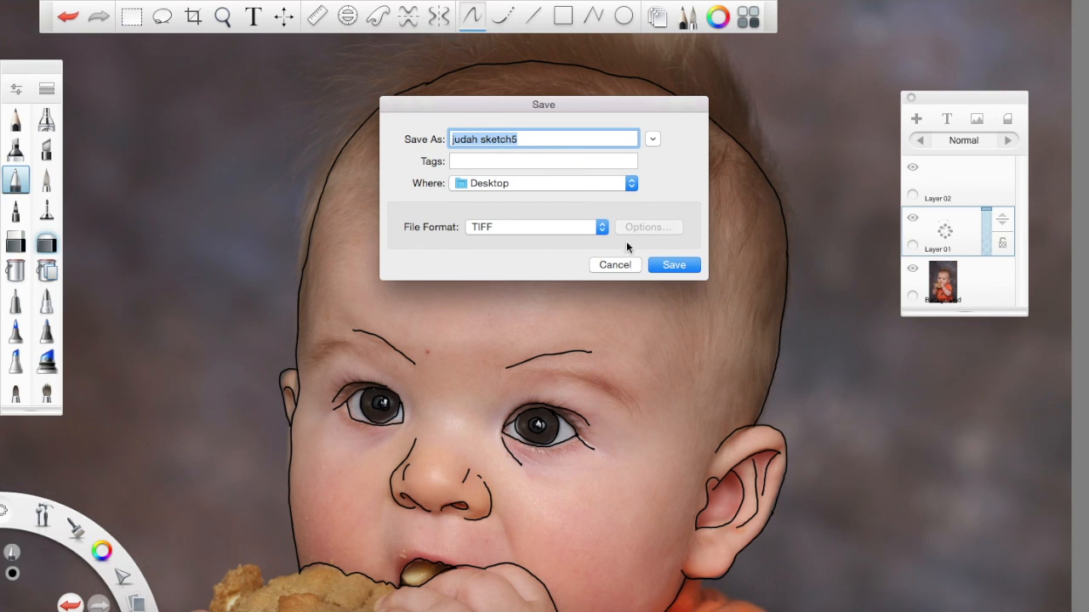
click(674, 265)
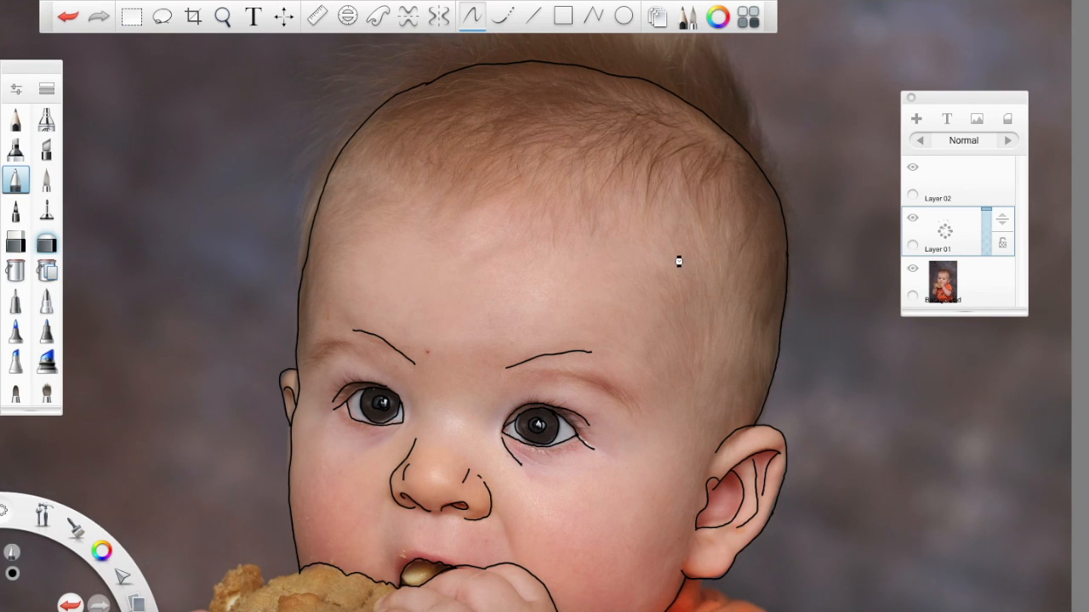